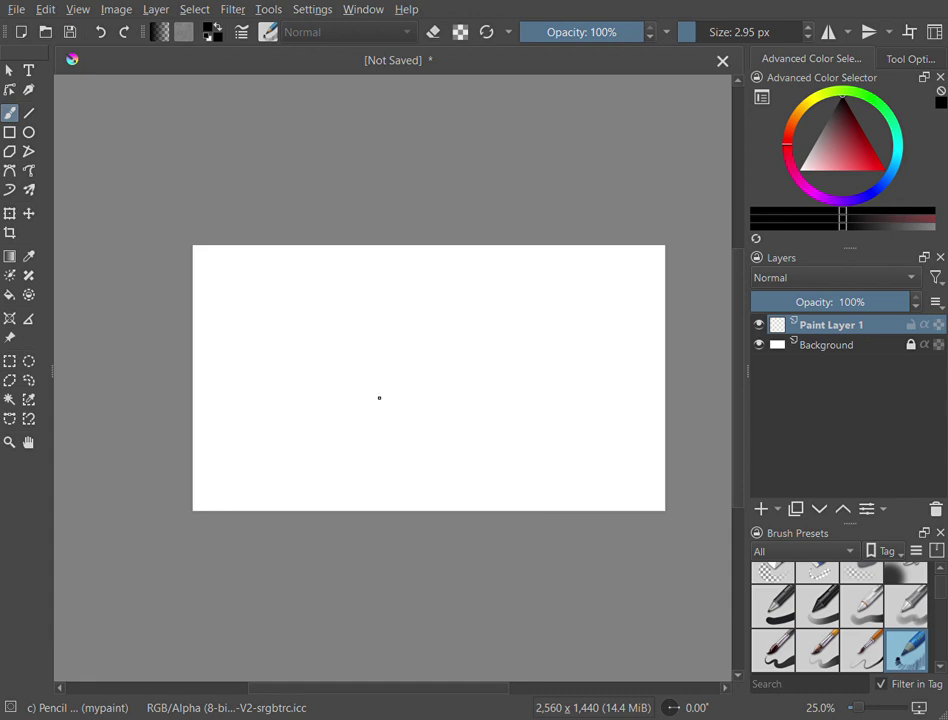
Sketch a rough Bulbasaur outline with the pencil brush: a round head, a body with three stubby legs, and two ears
mouse_move(383, 397)
mouse_down()
mouse_move(324, 382)
mouse_move(318, 361)
mouse_move(327, 330)
mouse_move(360, 311)
mouse_move(398, 312)
mouse_move(425, 334)
mouse_move(428, 361)
mouse_move(383, 398)
mouse_up()
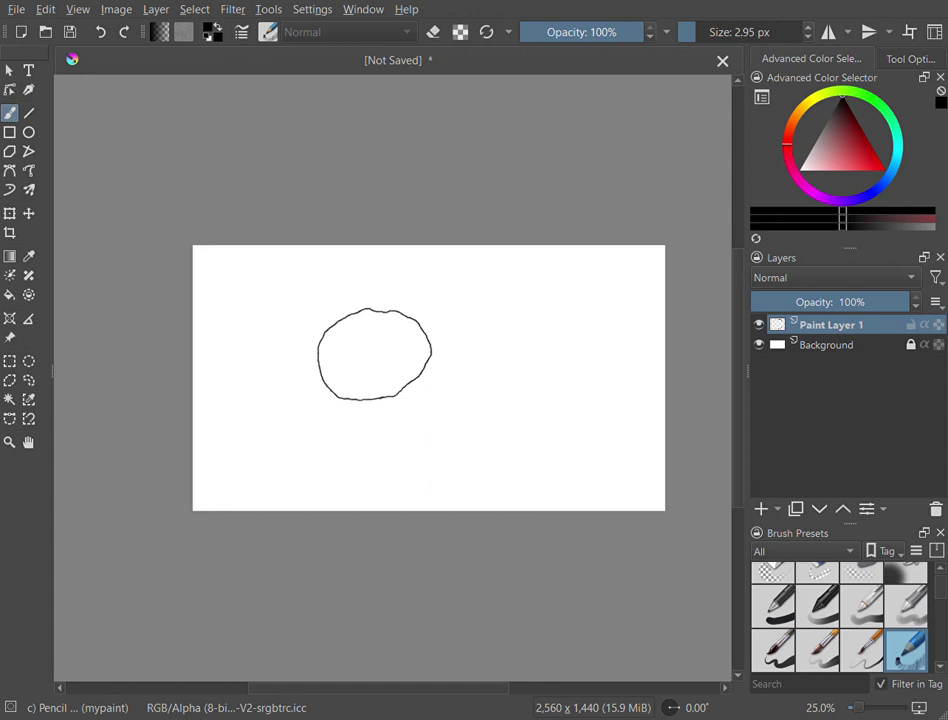
mouse_move(336, 402)
mouse_down()
mouse_move(353, 444)
mouse_move(373, 437)
mouse_move(378, 398)
mouse_up()
mouse_move(422, 404)
mouse_down()
mouse_move(420, 434)
mouse_move(437, 444)
mouse_move(465, 421)
mouse_move(457, 402)
mouse_move(477, 412)
mouse_move(468, 409)
mouse_move(470, 440)
mouse_move(486, 449)
mouse_move(498, 442)
mouse_move(506, 387)
mouse_move(494, 365)
mouse_move(432, 343)
mouse_up()
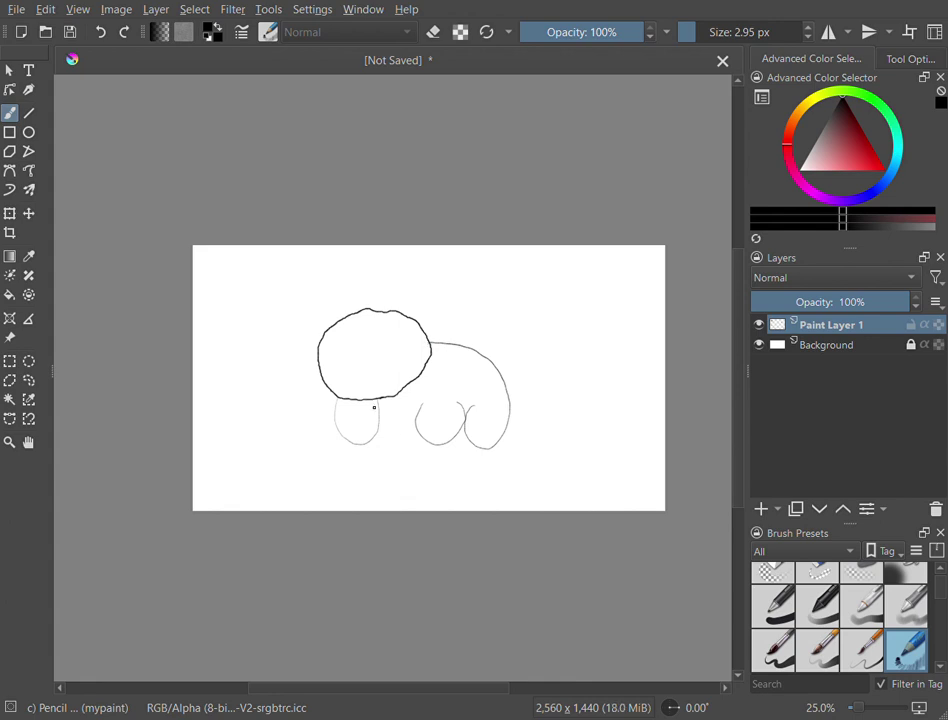
drag(376, 401, 413, 415)
mouse_move(323, 331)
mouse_down()
mouse_move(342, 301)
mouse_move(354, 310)
mouse_up()
mouse_move(404, 311)
mouse_down()
mouse_move(417, 301)
mouse_move(430, 316)
mouse_move(436, 367)
mouse_up()
Reshape the round head by erasing its side and lower contour, redrawing a wide, pointed jaw and cleaning up leftover lines
key(e)
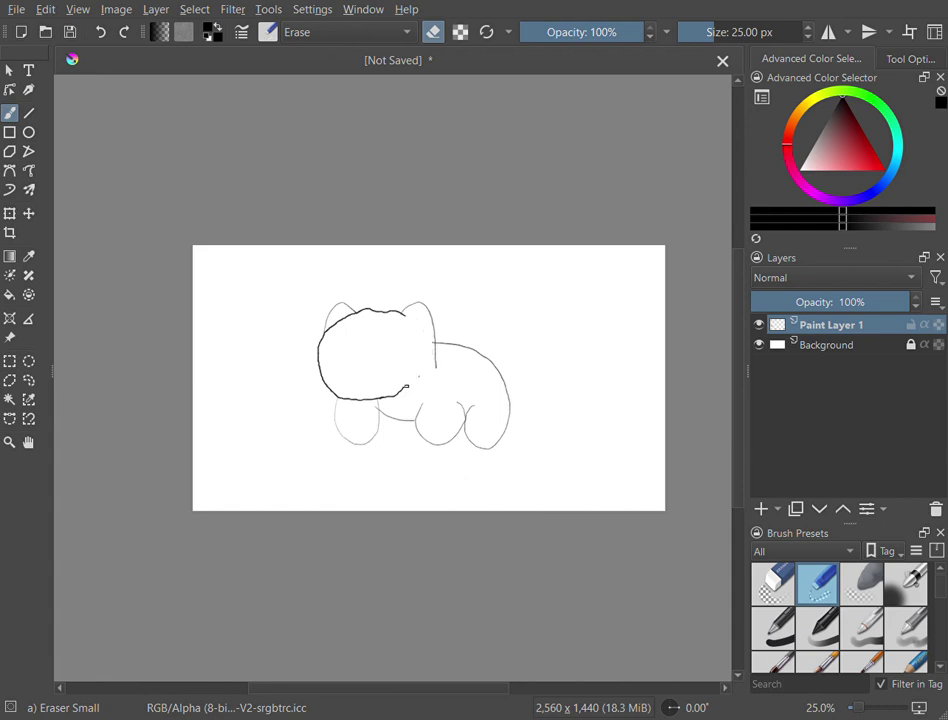
drag(397, 393, 370, 400)
click(905, 660)
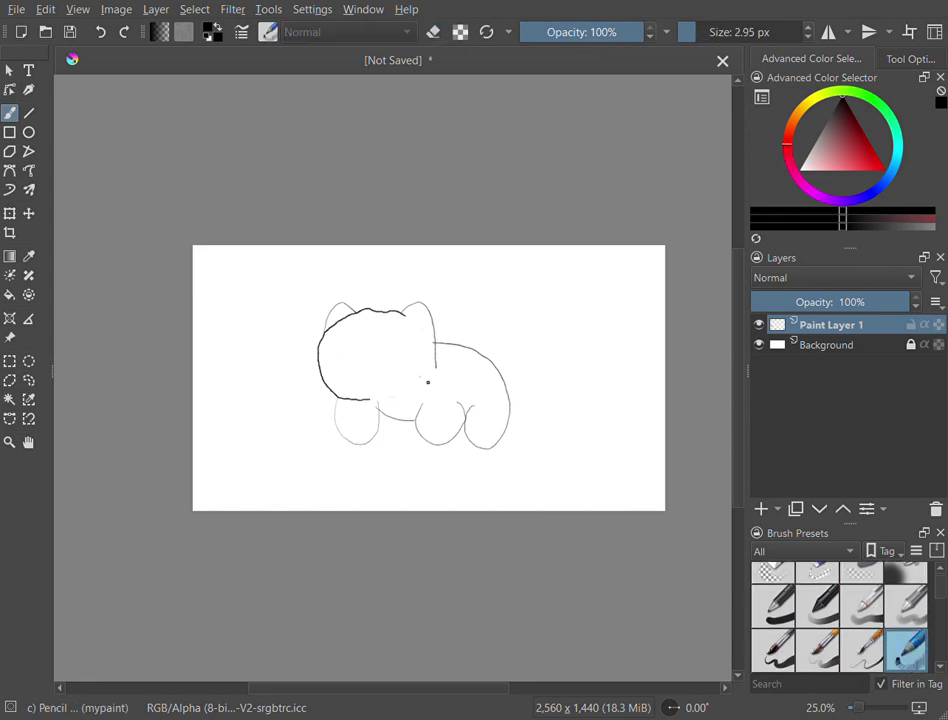
mouse_move(427, 384)
mouse_down()
mouse_move(374, 400)
mouse_move(323, 392)
mouse_move(310, 372)
mouse_up()
click(816, 572)
scroll(840, 600, up, 1)
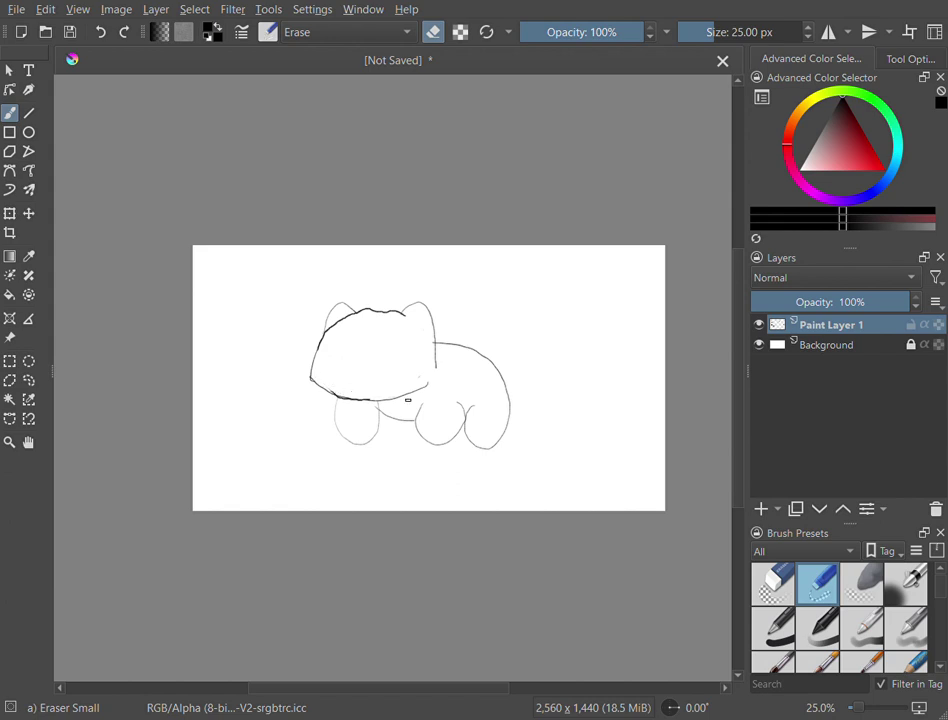
drag(350, 393, 345, 393)
Draw a large bulb arching from behind the head to the rump, and redo the belly line beside the front leg
click(897, 656)
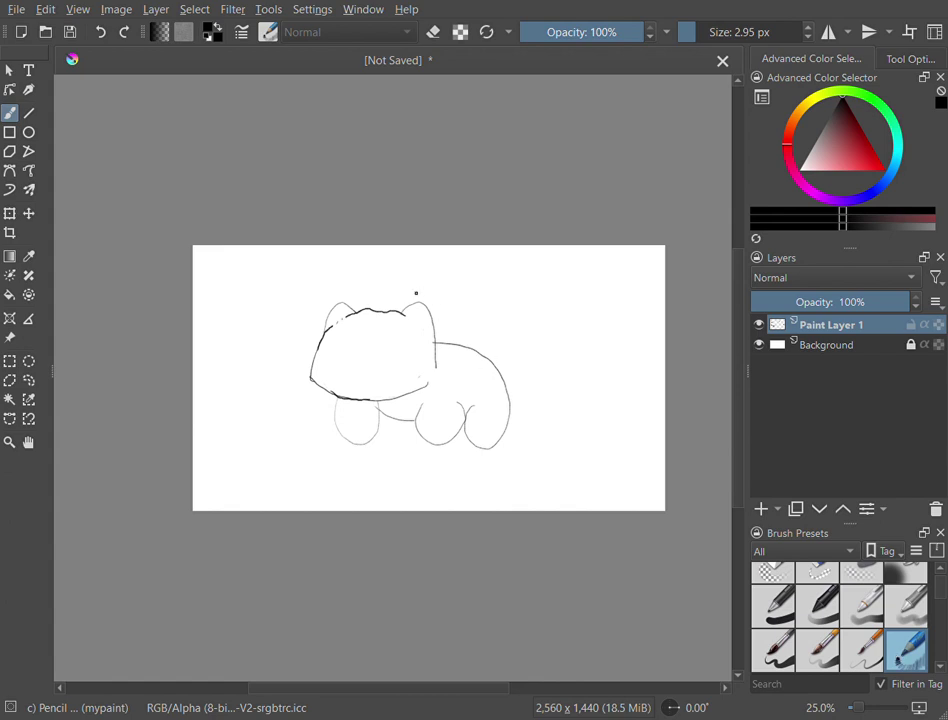
mouse_move(388, 308)
mouse_down()
mouse_move(442, 269)
mouse_move(491, 275)
mouse_move(529, 336)
mouse_move(528, 368)
mouse_move(509, 390)
mouse_up()
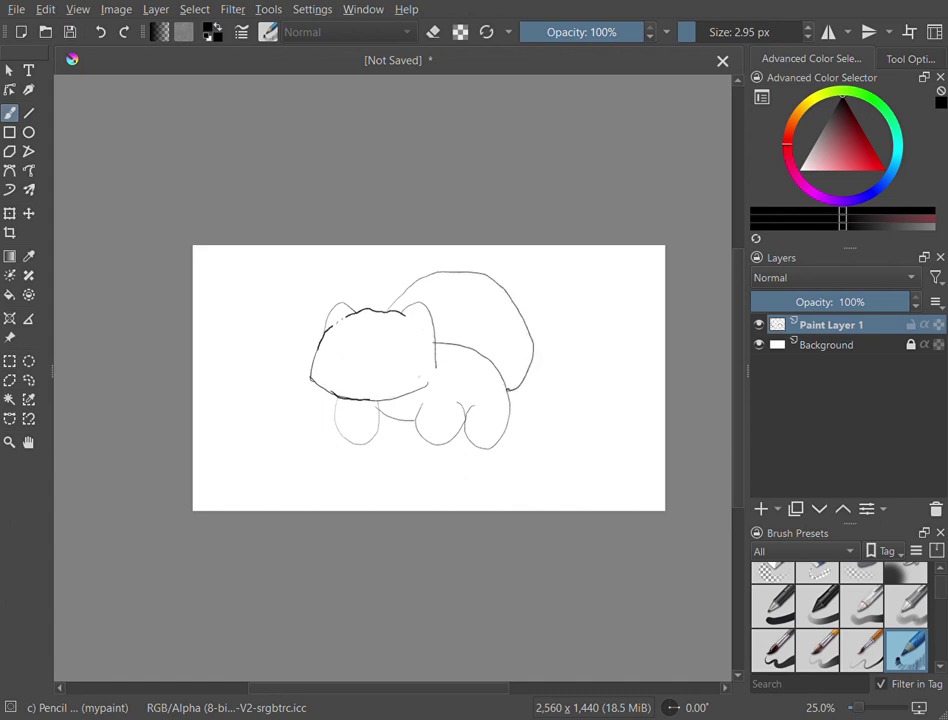
click(817, 569)
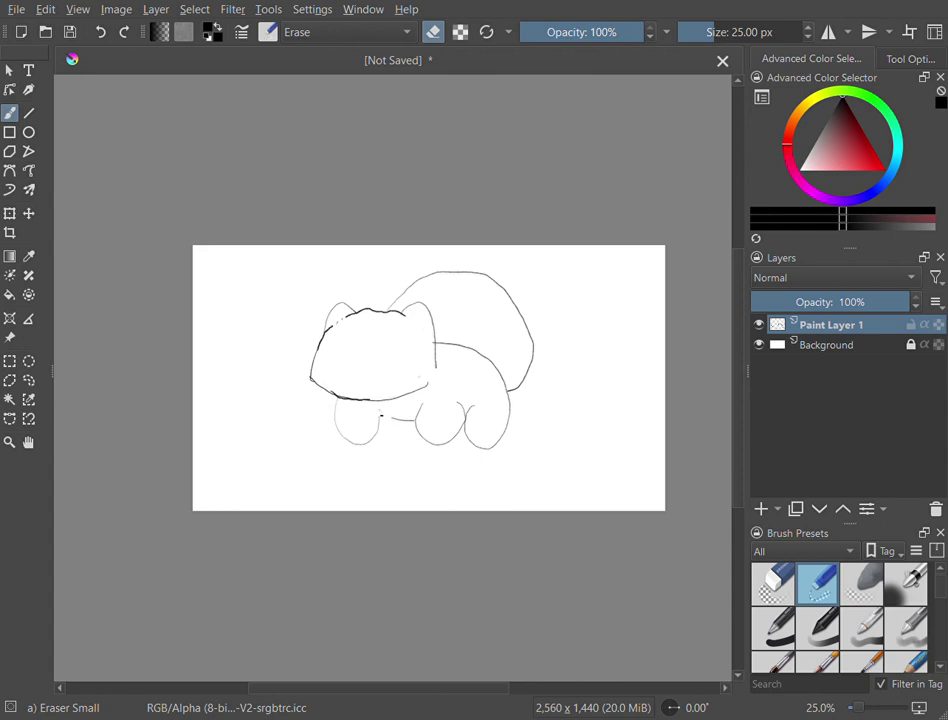
click(901, 662)
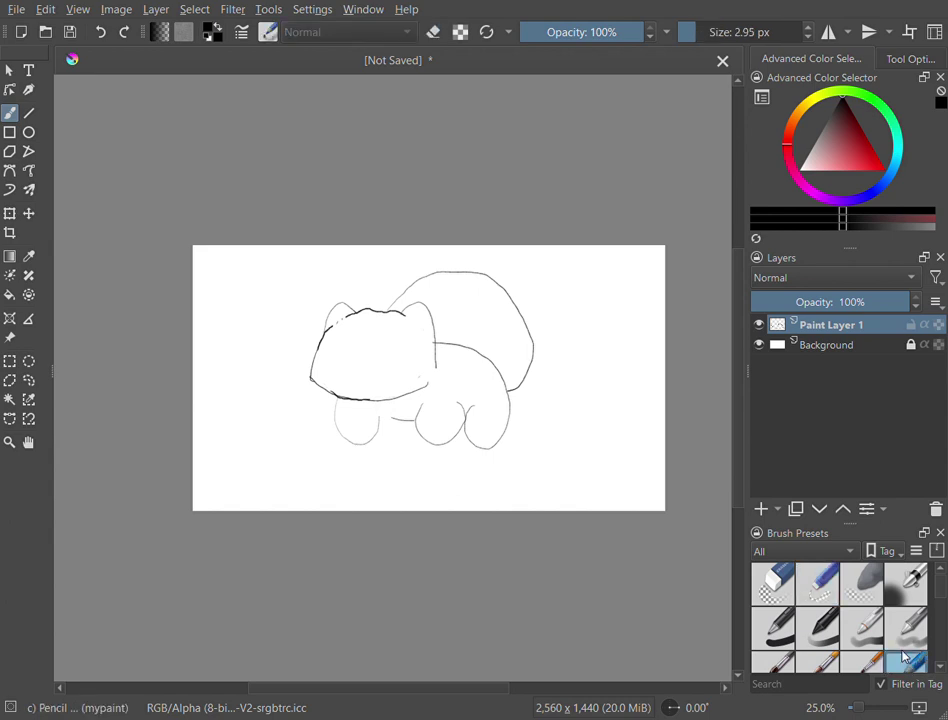
drag(371, 409, 416, 418)
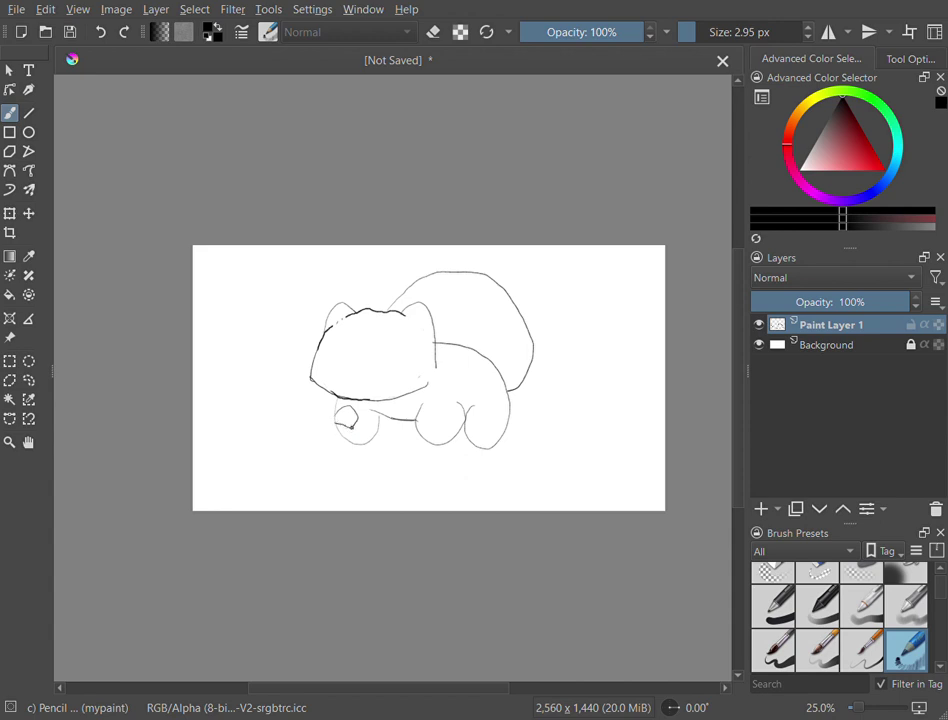
Add claws to the front leg and below the middle leg, and sketch a small far foot under the belly
drag(342, 446, 347, 437)
mouse_move(348, 440)
mouse_down()
mouse_move(366, 449)
mouse_move(368, 440)
mouse_up()
drag(409, 437, 411, 425)
drag(425, 447, 422, 452)
drag(430, 452, 438, 452)
drag(444, 451, 450, 446)
Erase the middle leg's rounded outline and redraw the leg with straighter sides reaching down to its claws
click(819, 572)
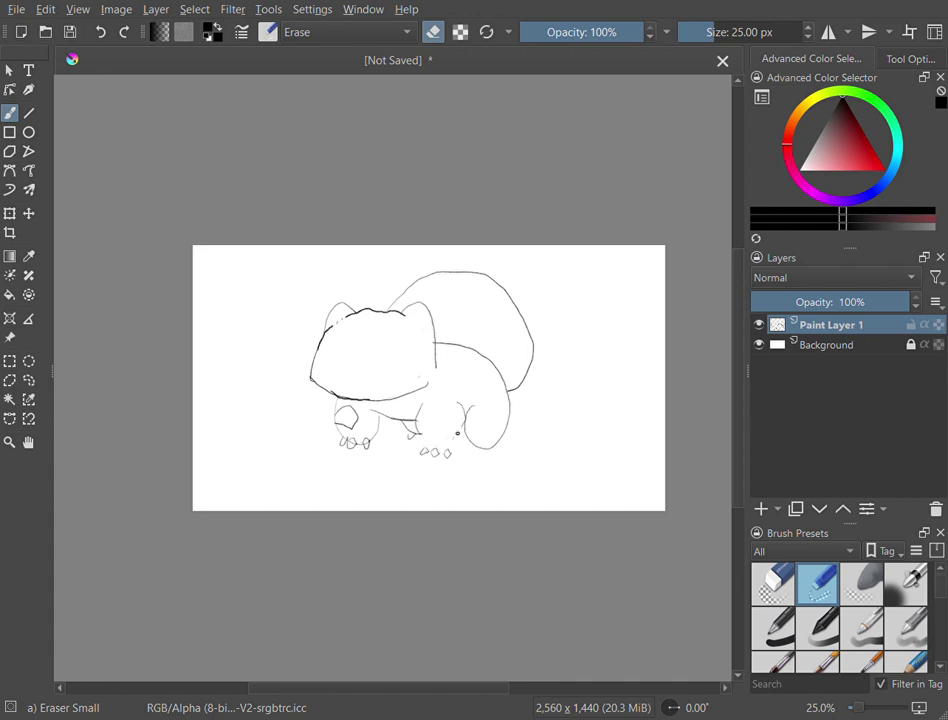
click(900, 656)
scroll(884, 643, down, 1)
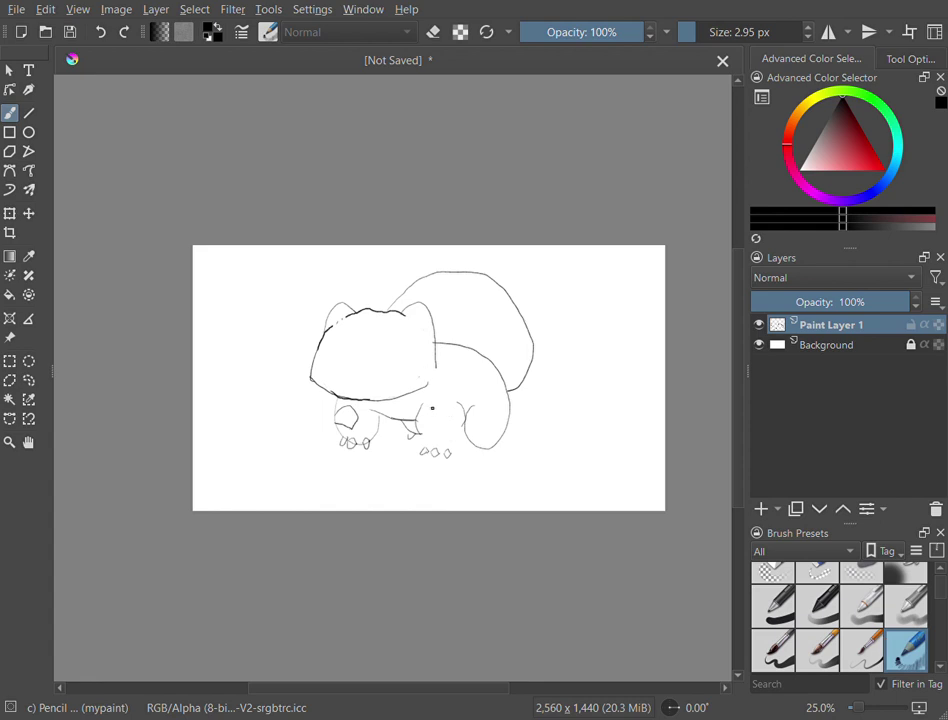
drag(433, 405, 422, 422)
drag(433, 405, 423, 442)
Erase the old belly line and redraw it slightly lower between the front and middle legs
click(814, 567)
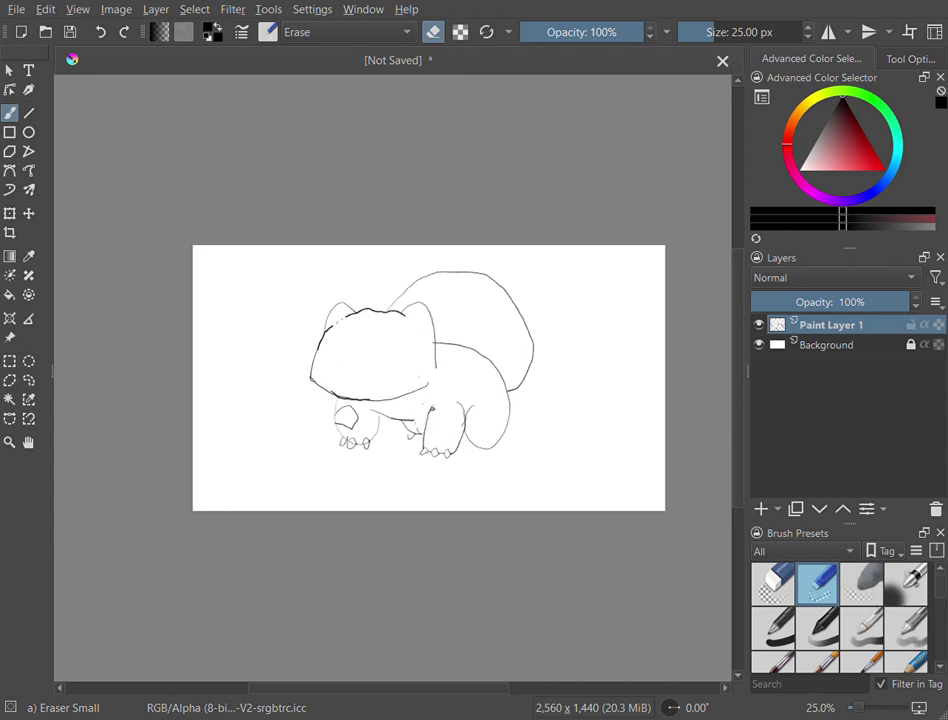
drag(418, 431, 406, 418)
click(905, 660)
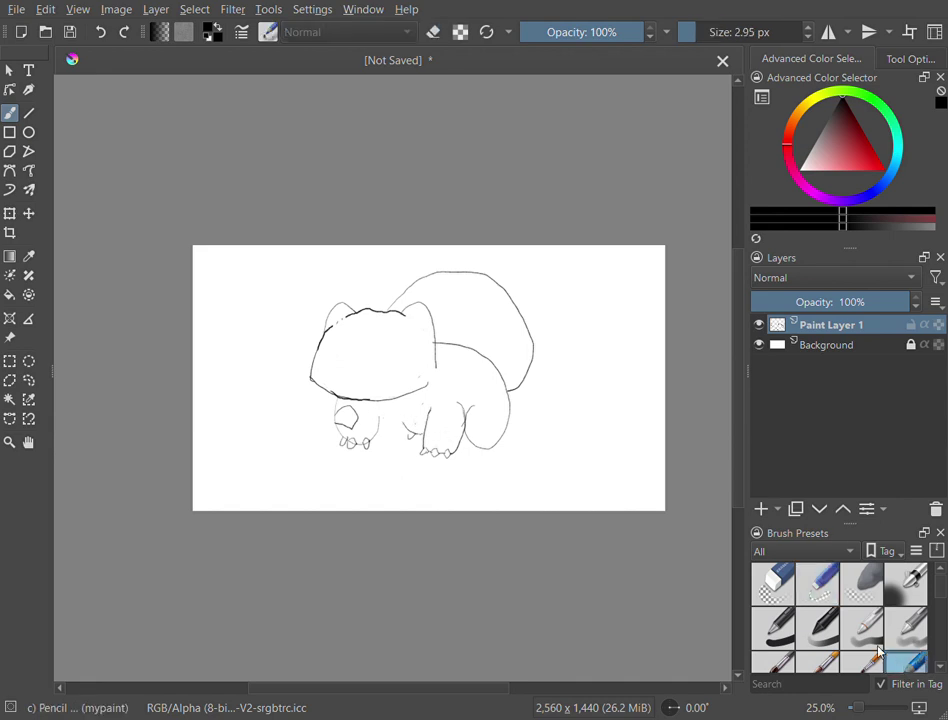
drag(374, 409, 424, 428)
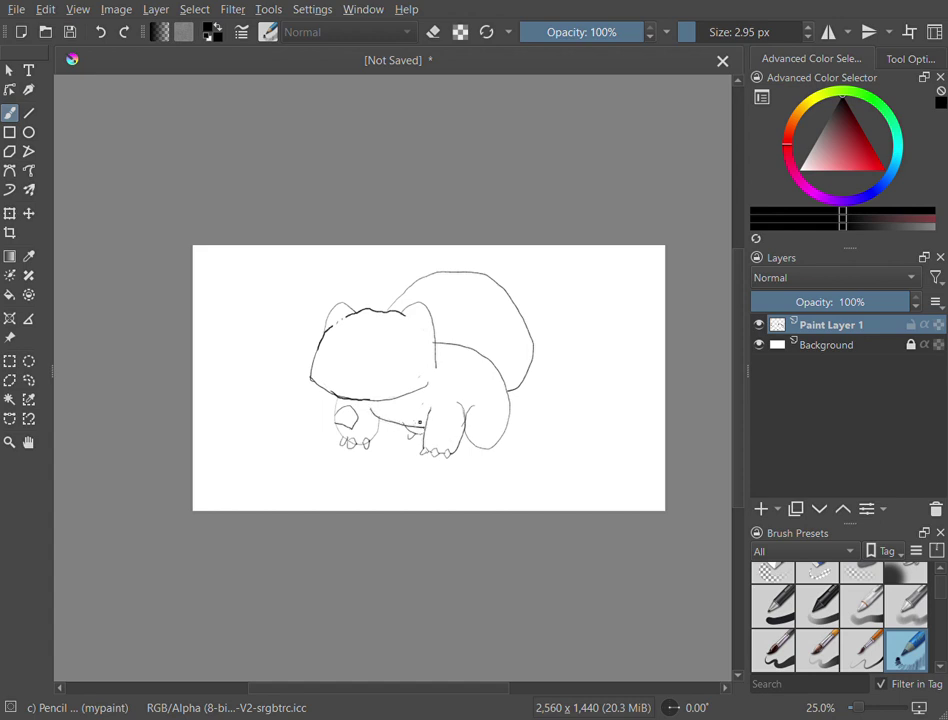
Erase and redraw the small far foot under the belly, and add two spots to the middle leg
click(856, 575)
click(817, 585)
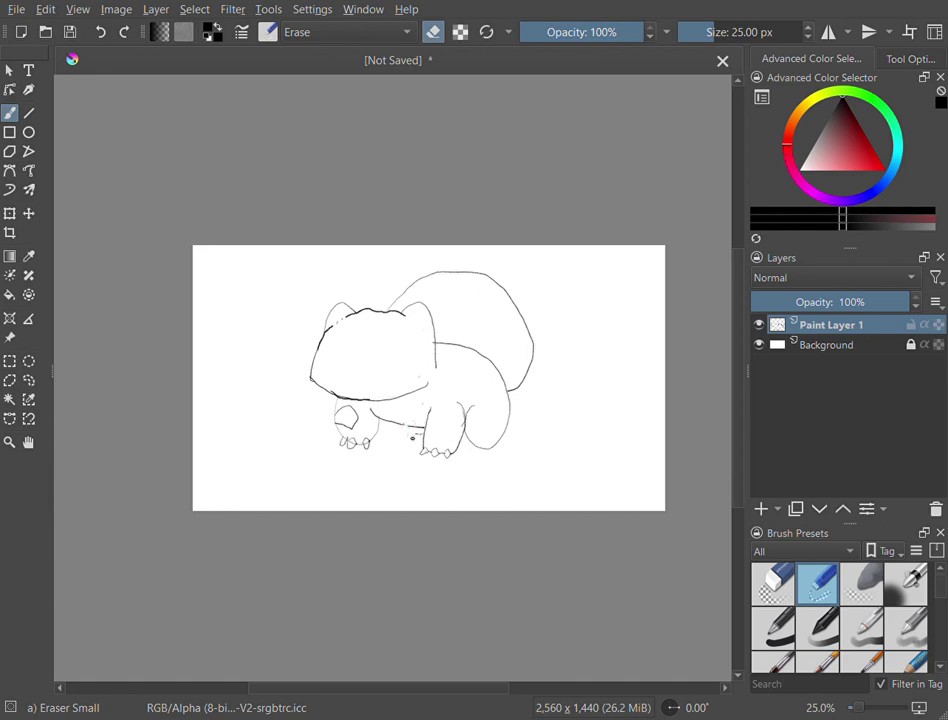
key(slash)
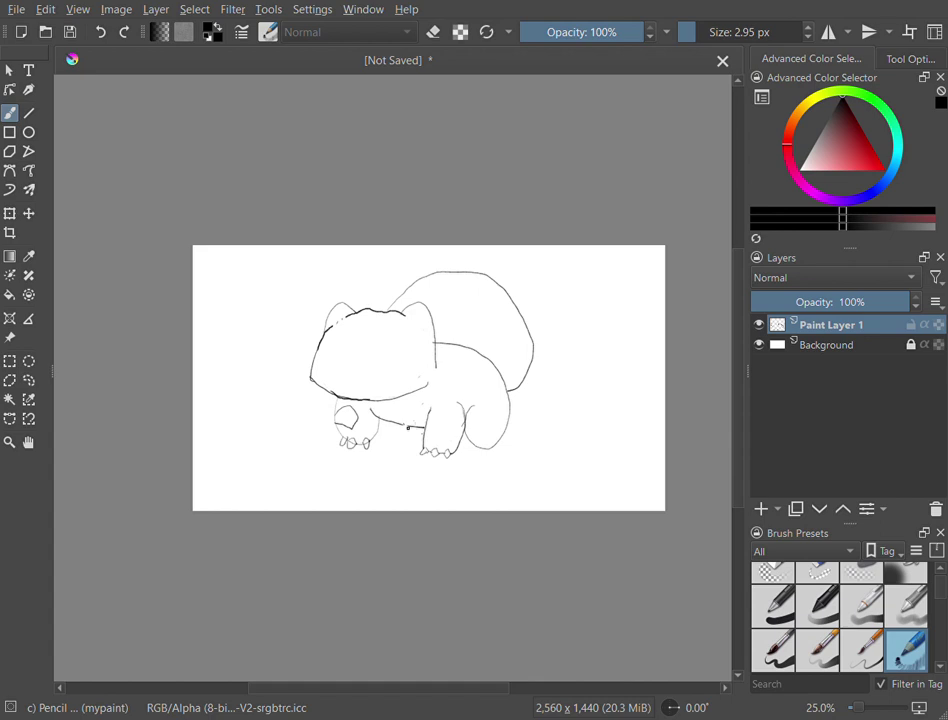
drag(410, 431, 418, 437)
key(ctrl+z)
mouse_move(443, 413)
mouse_down()
mouse_move(451, 424)
mouse_move(453, 411)
mouse_move(435, 418)
mouse_move(441, 432)
mouse_move(431, 443)
mouse_move(425, 437)
mouse_up()
Add claws to the hind leg and redraw its rear contour farther out, erasing the old inner line
drag(480, 446, 490, 444)
drag(499, 447, 506, 448)
drag(510, 394, 509, 442)
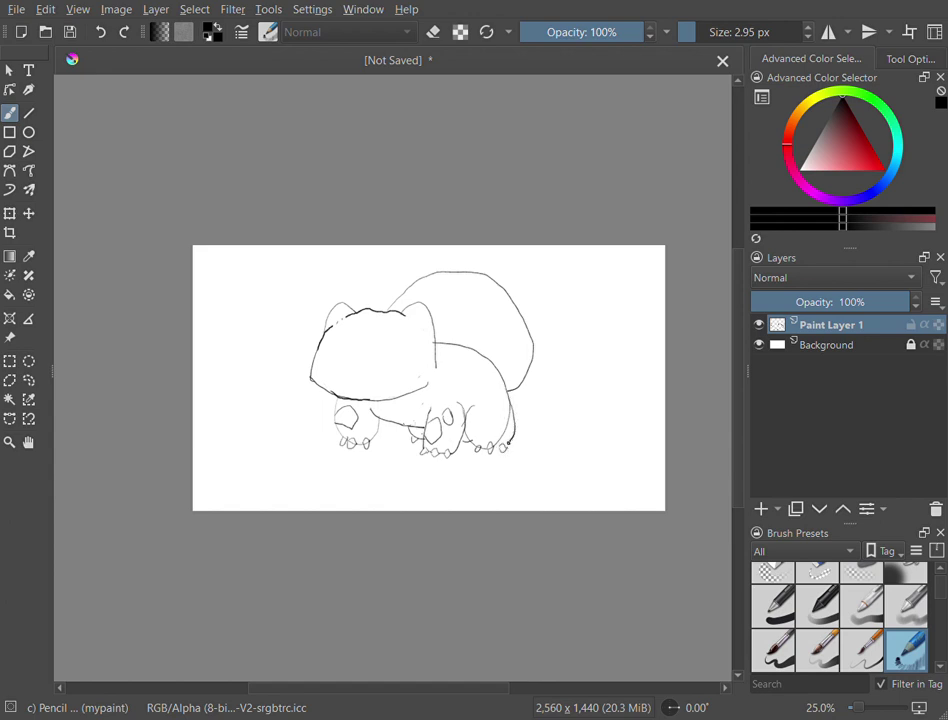
drag(507, 396, 510, 441)
click(849, 568)
click(820, 567)
mouse_move(509, 407)
mouse_down()
mouse_move(511, 430)
mouse_move(510, 412)
mouse_up()
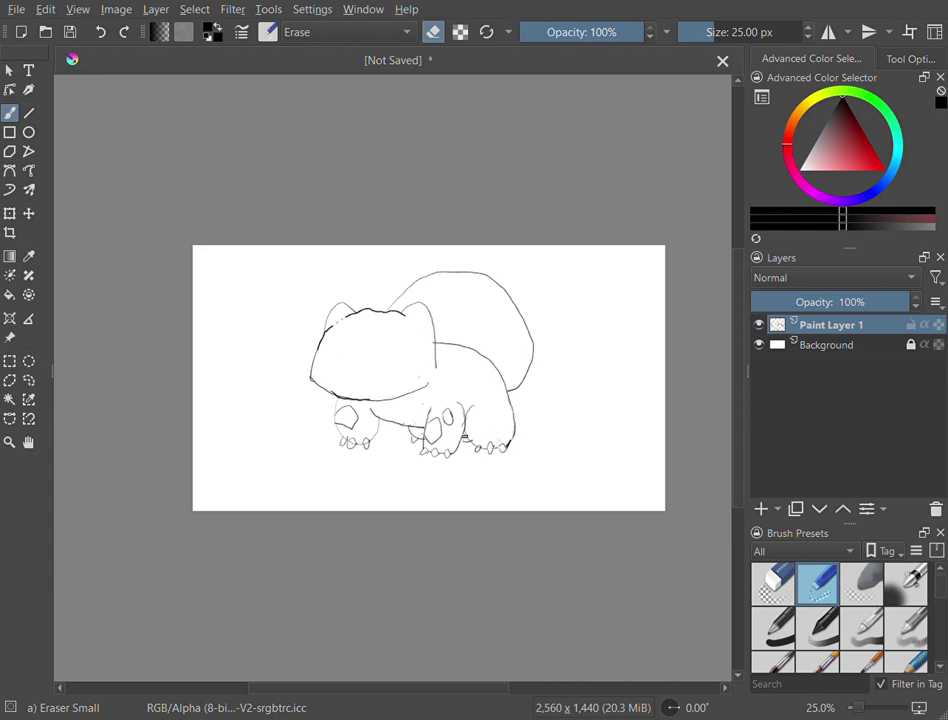
Draw spots on the hind leg and upper back, and redraw the back line sloping down from behind the ear
click(906, 660)
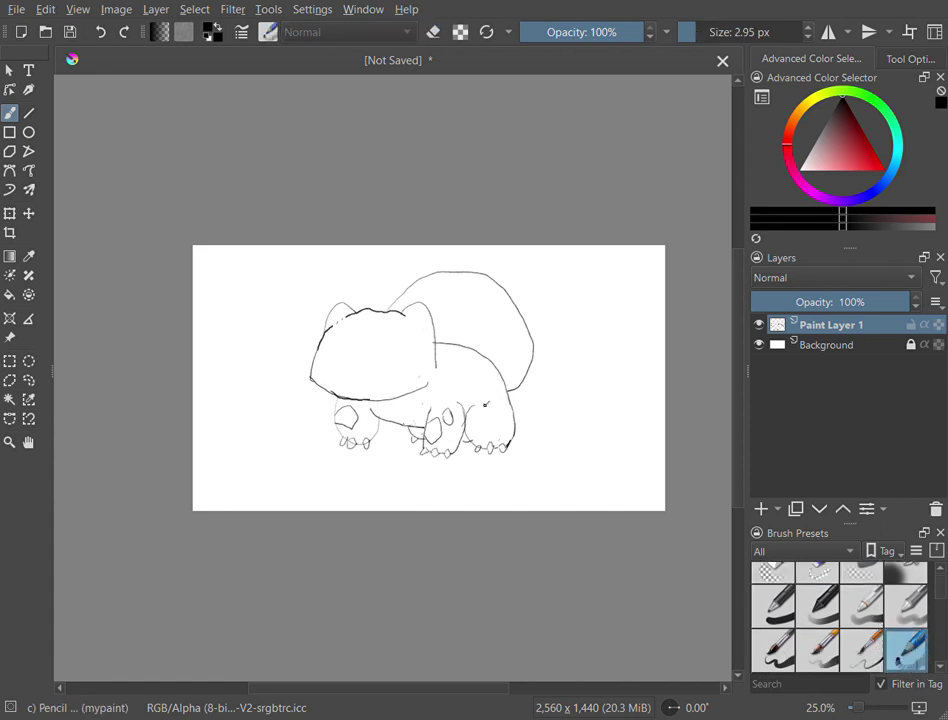
mouse_move(479, 411)
mouse_down()
mouse_move(489, 430)
mouse_move(494, 402)
mouse_up()
mouse_move(462, 347)
mouse_down()
mouse_move(457, 363)
mouse_move(469, 378)
mouse_move(482, 377)
mouse_move(485, 358)
mouse_up()
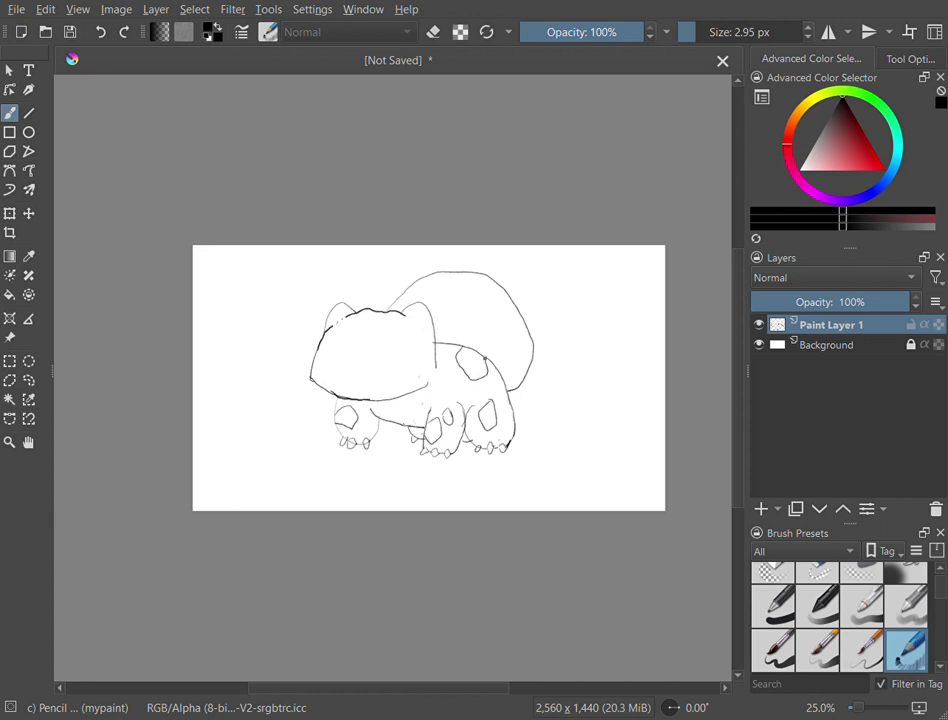
click(838, 578)
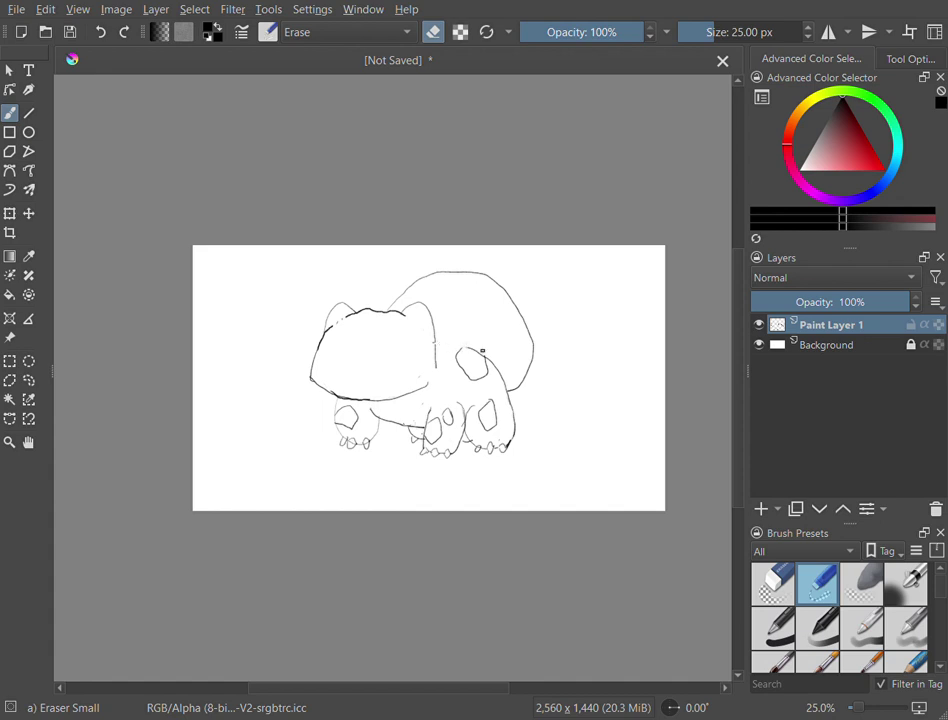
click(895, 660)
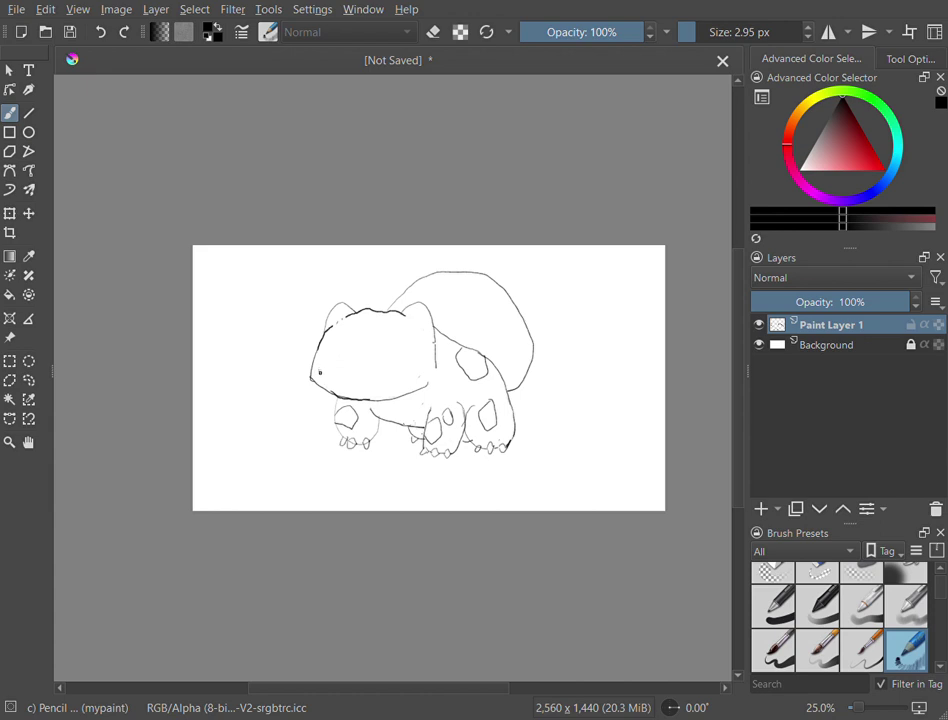
Draw a wide smiling mouth across the lower face with a small fang near each end
drag(326, 378, 410, 373)
drag(402, 375, 403, 382)
drag(350, 389, 330, 375)
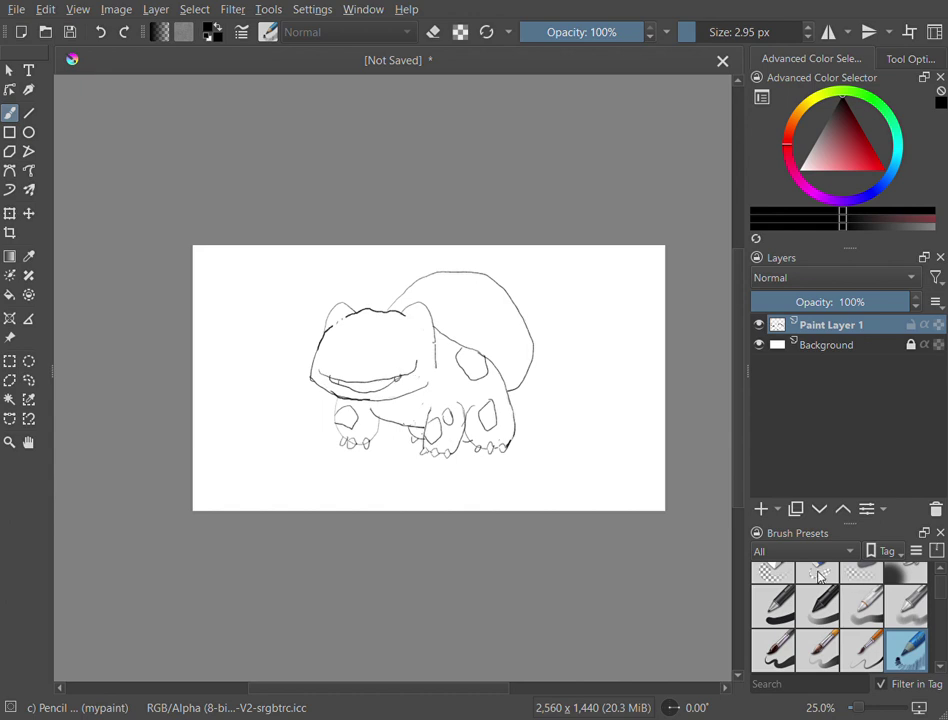
Clean up the lines around the fangs with the small eraser and retouch the left fang in pencil
key(e)
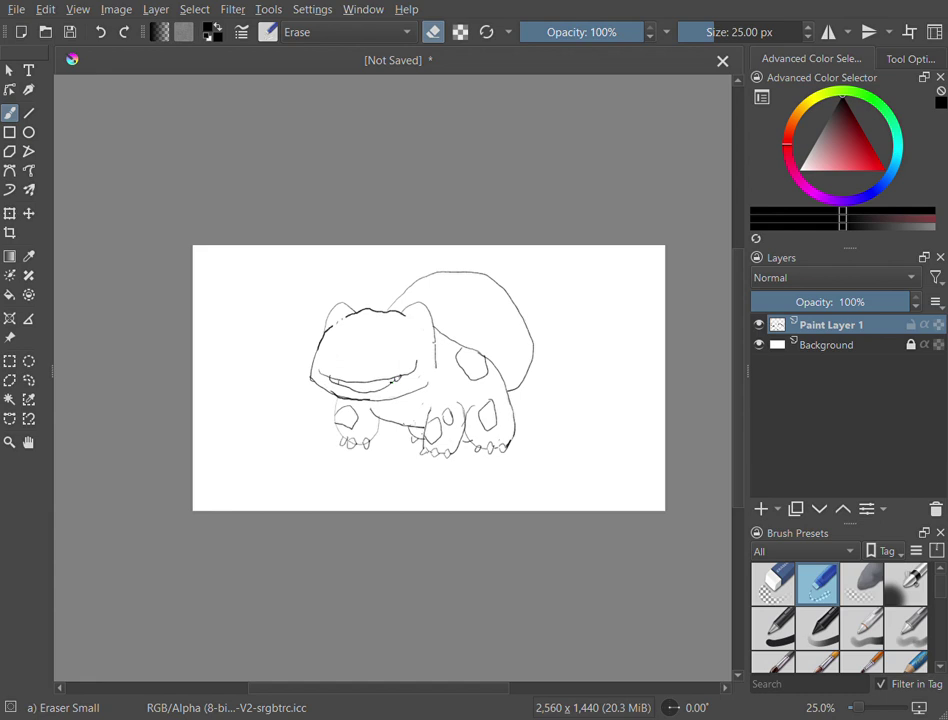
click(391, 383)
click(908, 662)
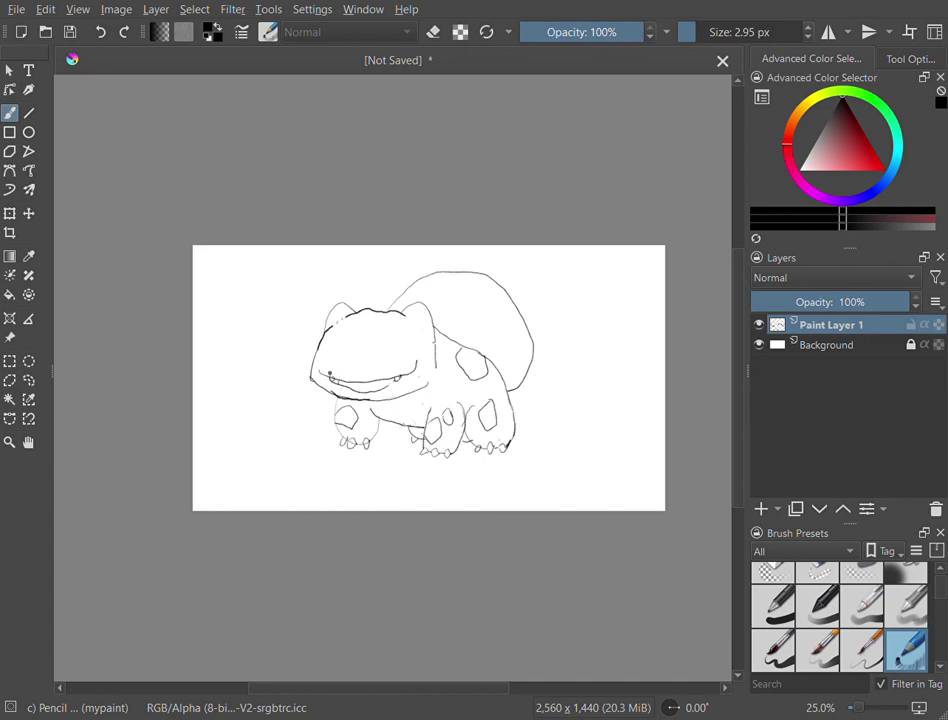
key(slash)
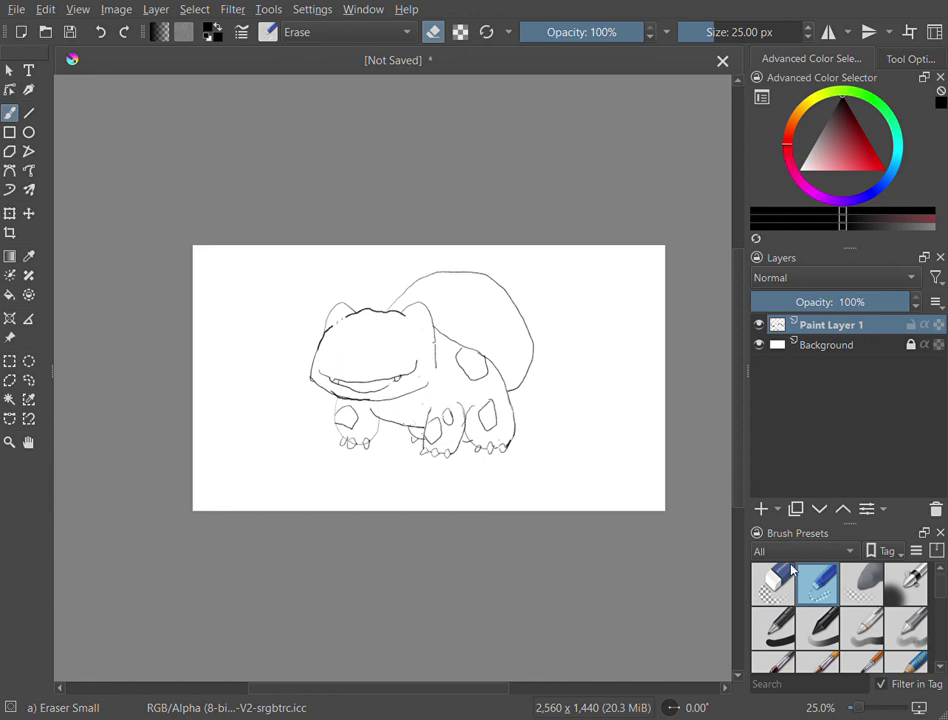
click(897, 653)
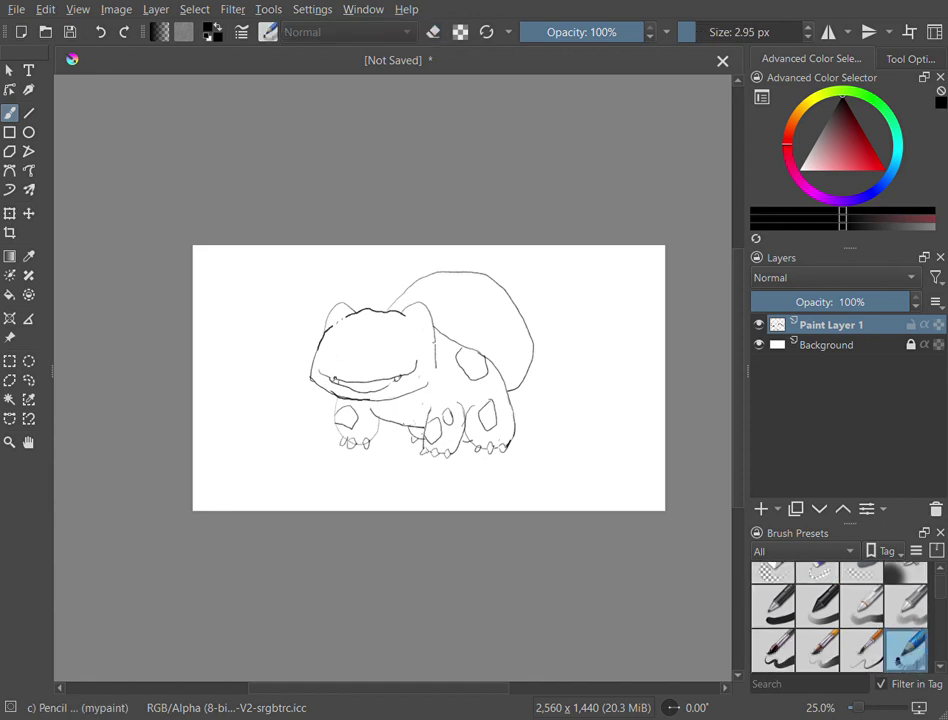
drag(334, 378, 327, 374)
Erase the jaw's pointed left corner and the stray marks on top of the head, and redraw the corner rounder
key(slash)
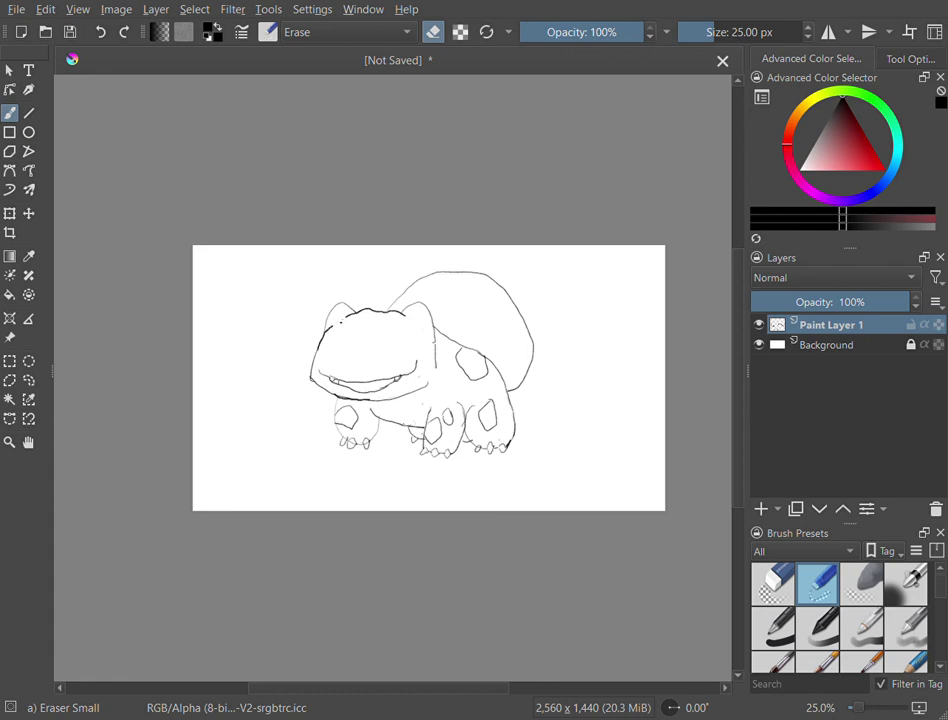
drag(314, 377, 318, 385)
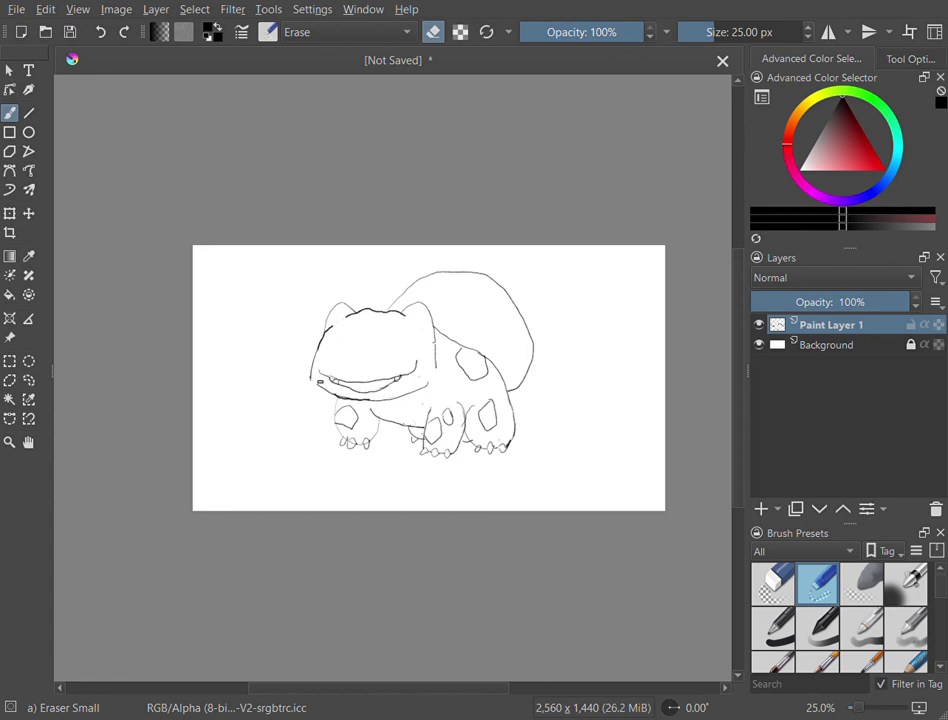
click(900, 665)
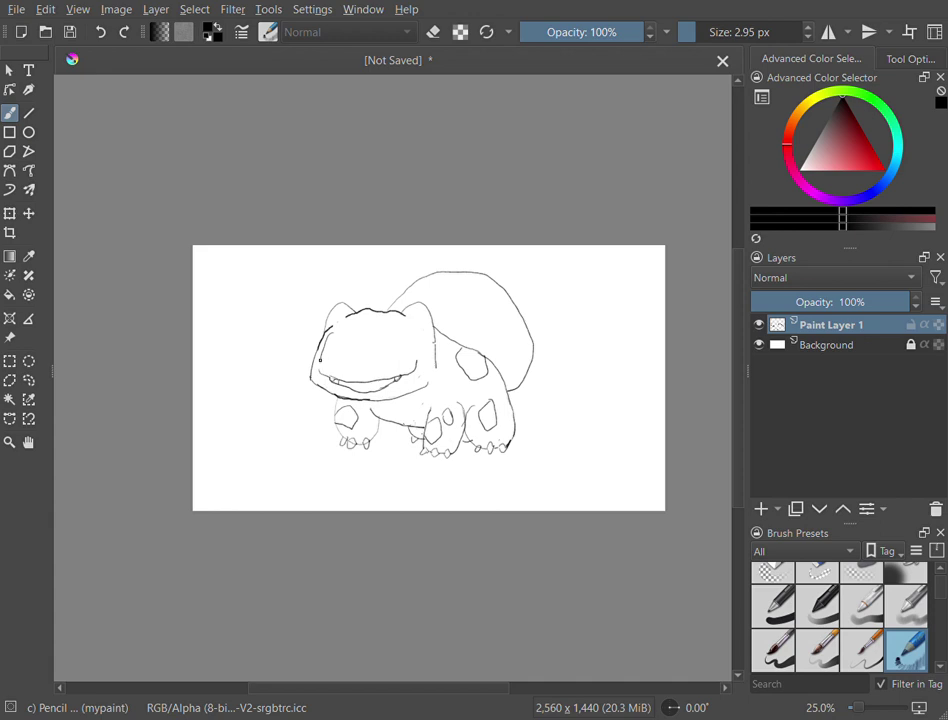
Draw two angular eyes with narrow pupils, and add a large spot and two small ones on the forehead
drag(324, 365, 330, 367)
drag(330, 319, 338, 370)
mouse_move(396, 320)
mouse_down()
mouse_move(379, 335)
mouse_move(362, 323)
mouse_move(375, 351)
mouse_move(389, 343)
mouse_up()
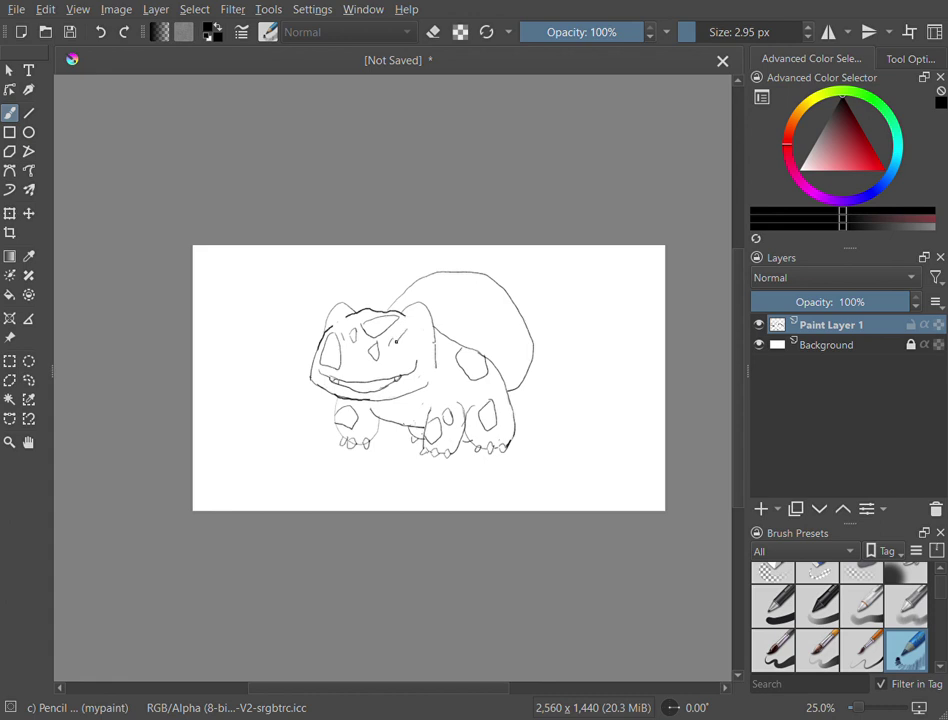
drag(392, 362, 402, 366)
drag(336, 344, 336, 357)
mouse_move(416, 346)
mouse_down()
mouse_move(408, 343)
mouse_move(414, 352)
mouse_up()
key(ctrl+z)
Erase the right part of the mouth and its fang, and redraw the upper lip line curving below the right eye
key(e)
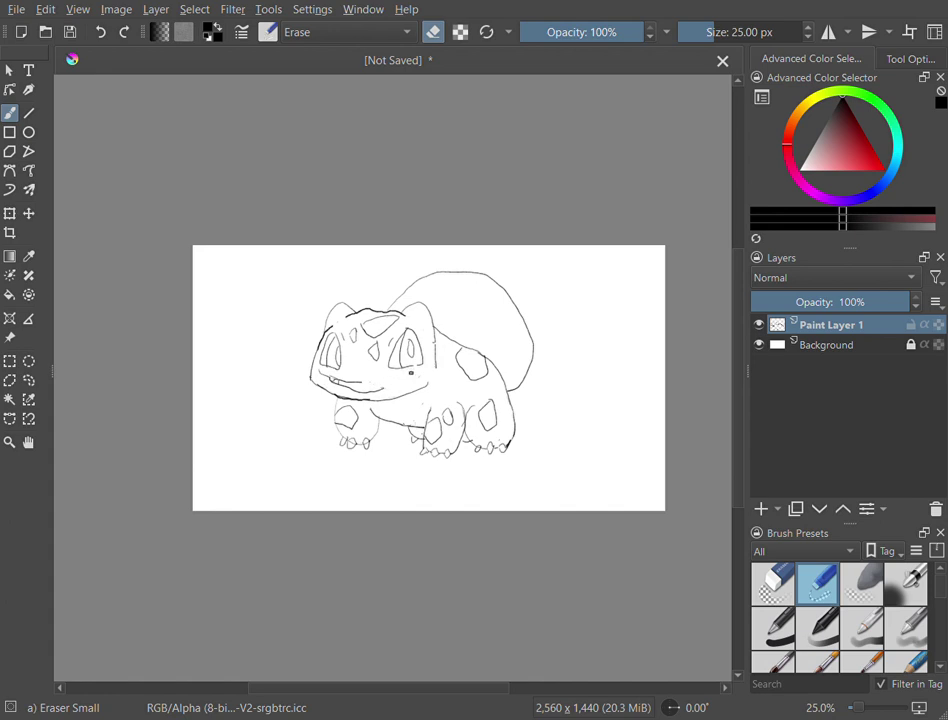
click(895, 663)
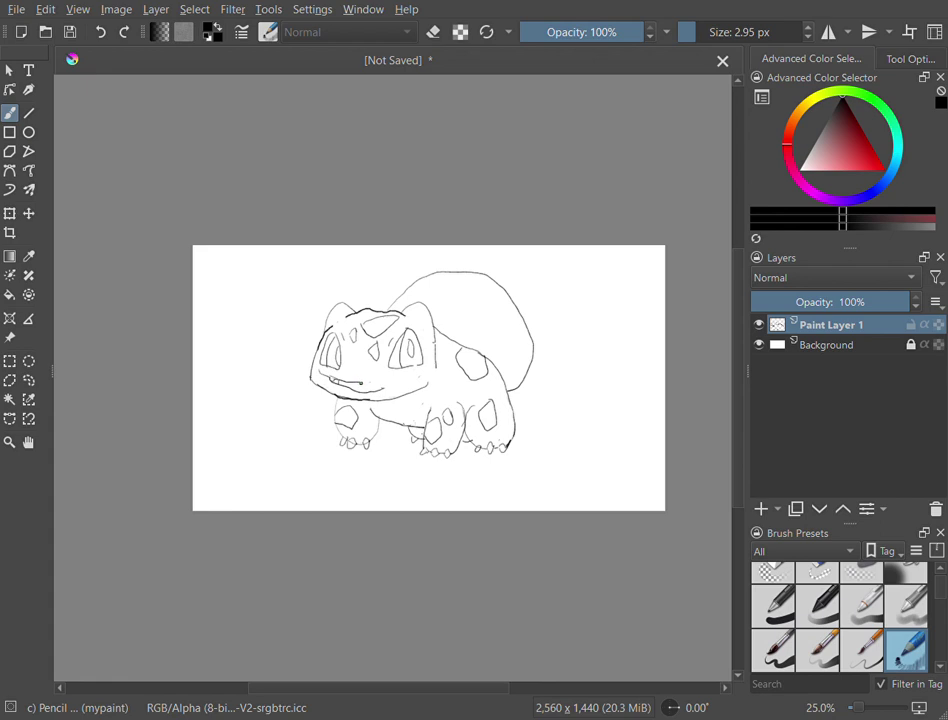
drag(370, 383, 410, 381)
click(819, 573)
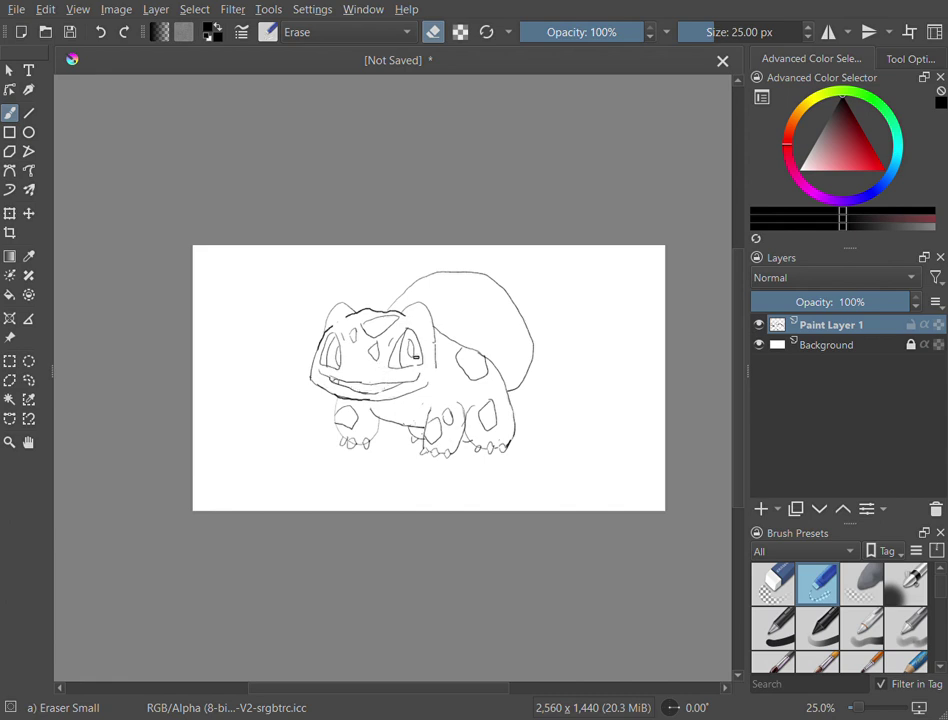
Draw two small nostrils above the mouth in pencil, and erase the jaw's left corner and redraw it rounder
scroll(902, 651, down, 1)
click(902, 651)
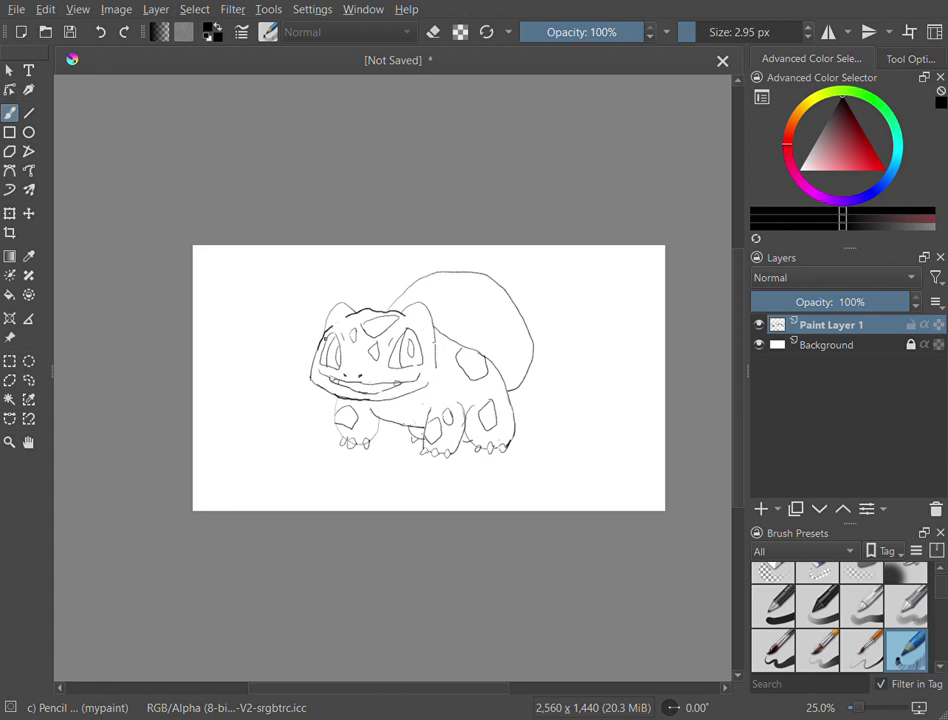
key(e)
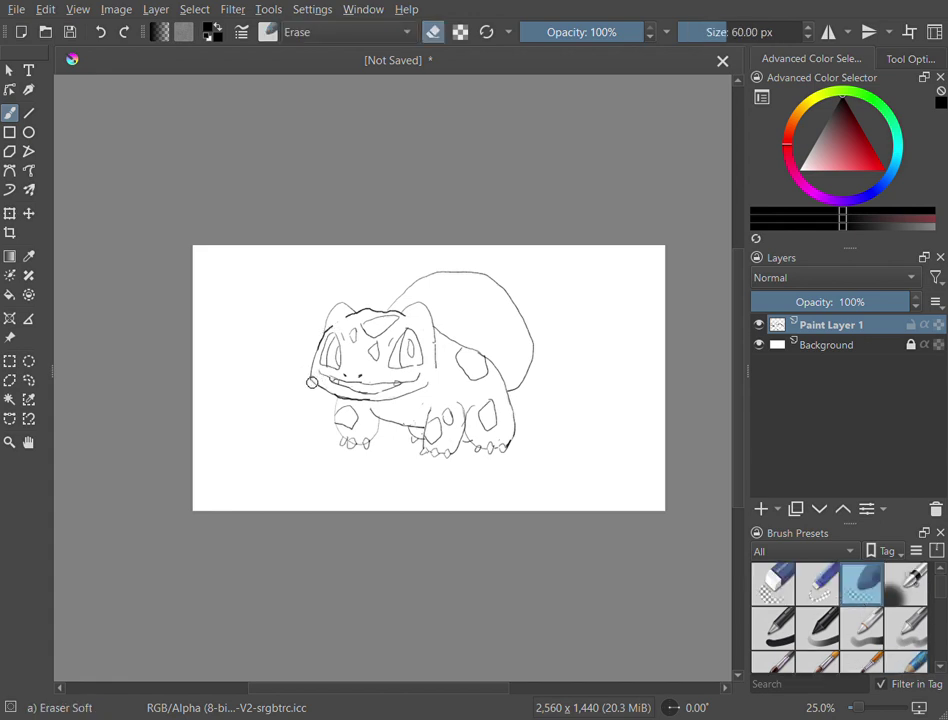
click(806, 568)
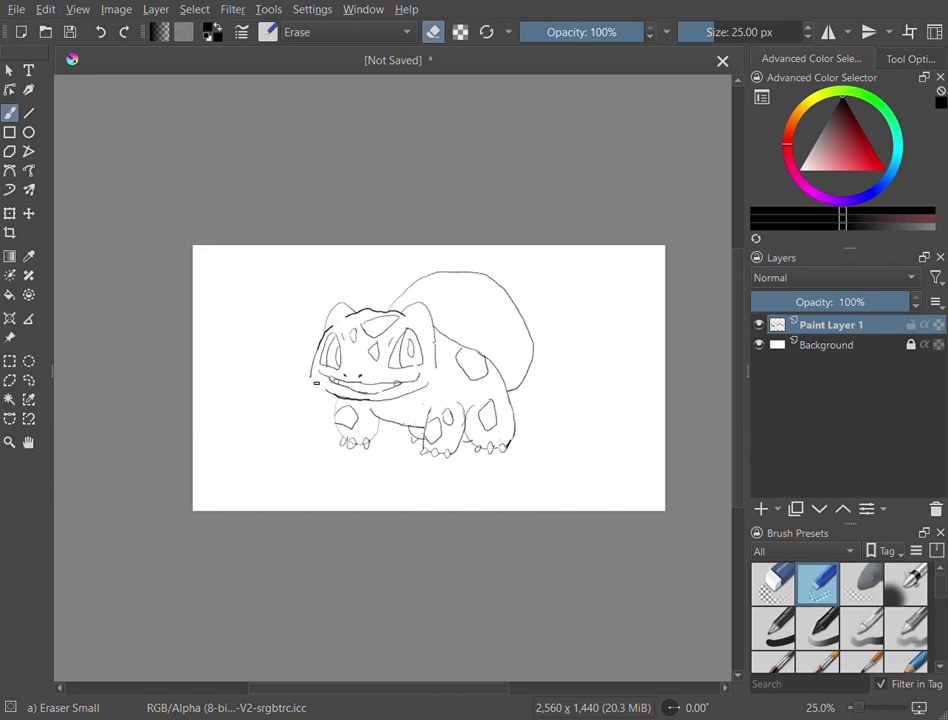
click(899, 666)
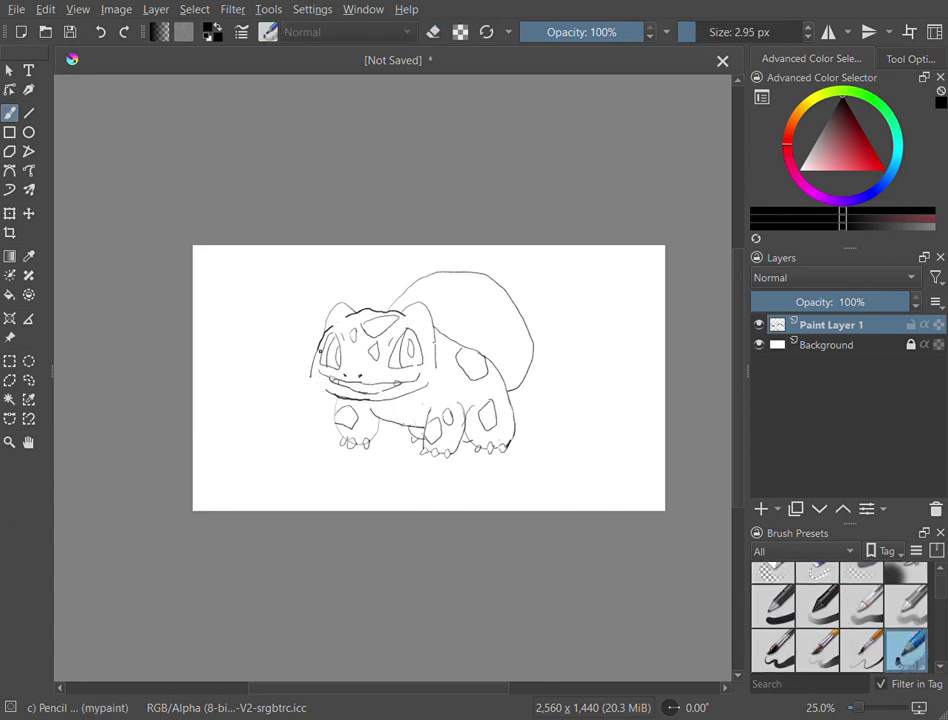
drag(315, 349, 311, 363)
mouse_move(311, 373)
mouse_down()
mouse_move(318, 361)
mouse_move(319, 388)
mouse_up()
Erase the left end of the mouth with its fang and redraw the upper lip line in pencil out to the left cheek
key(e)
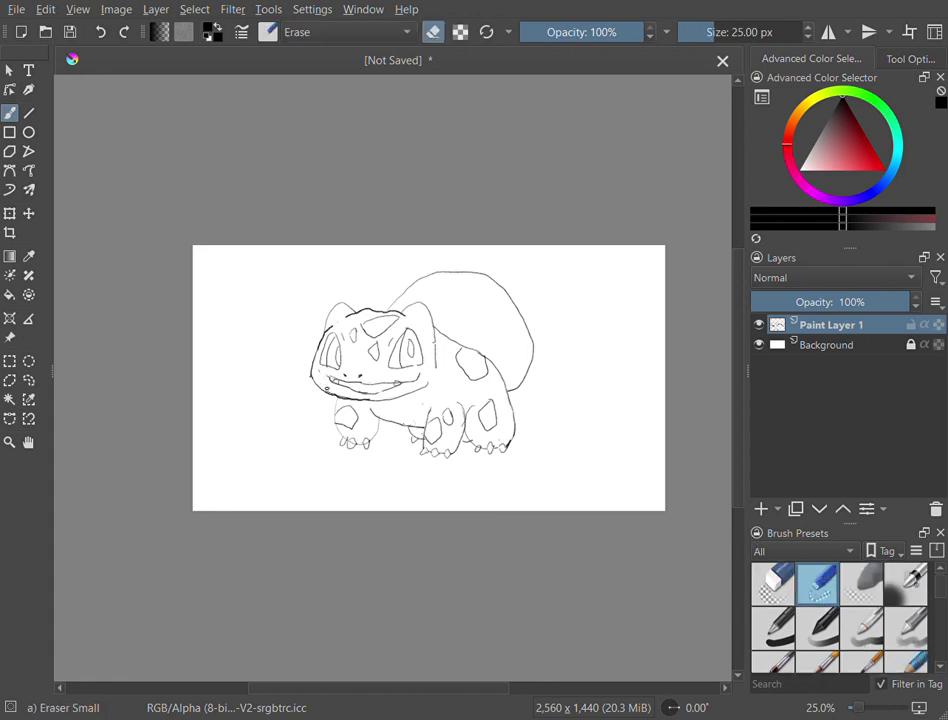
click(907, 665)
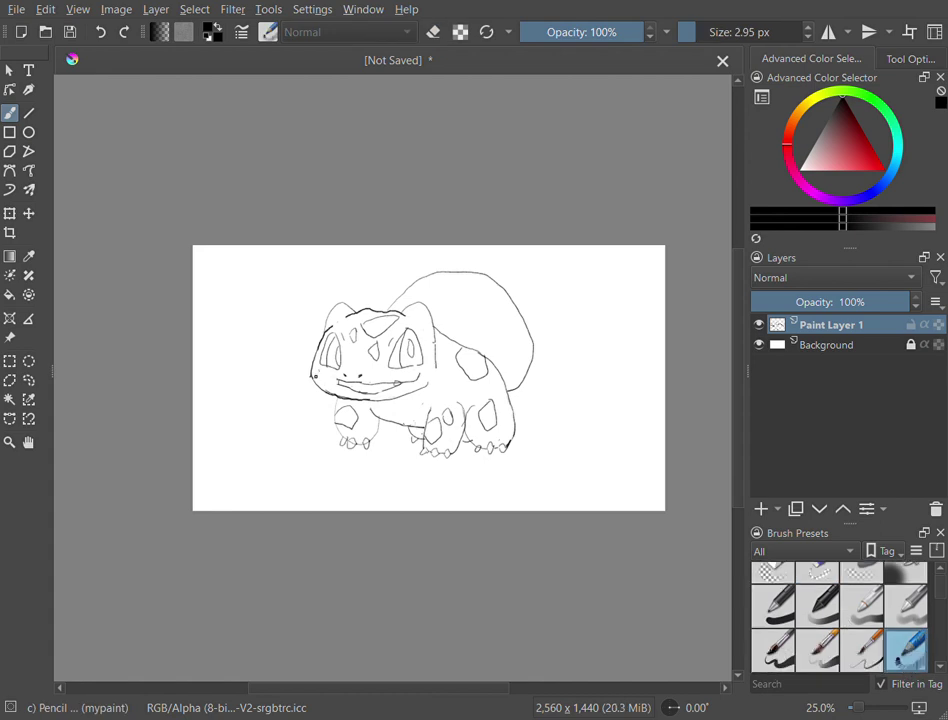
drag(345, 381, 397, 382)
drag(321, 375, 369, 392)
Clean up below the upper lip with the small eraser, and pencil in the lower lip line and a small left fang
click(820, 578)
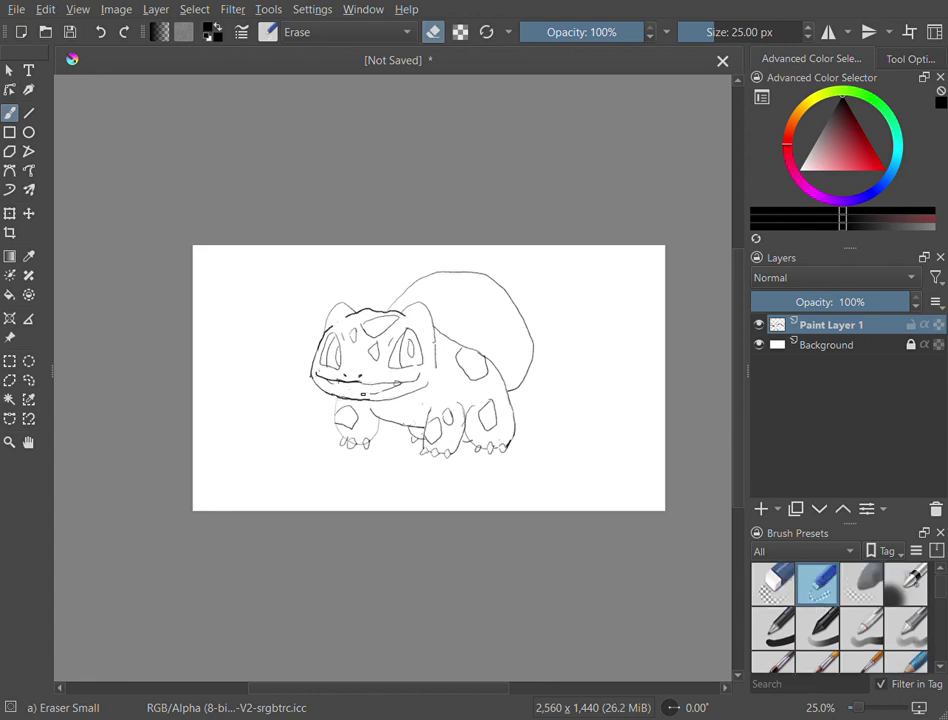
key(e)
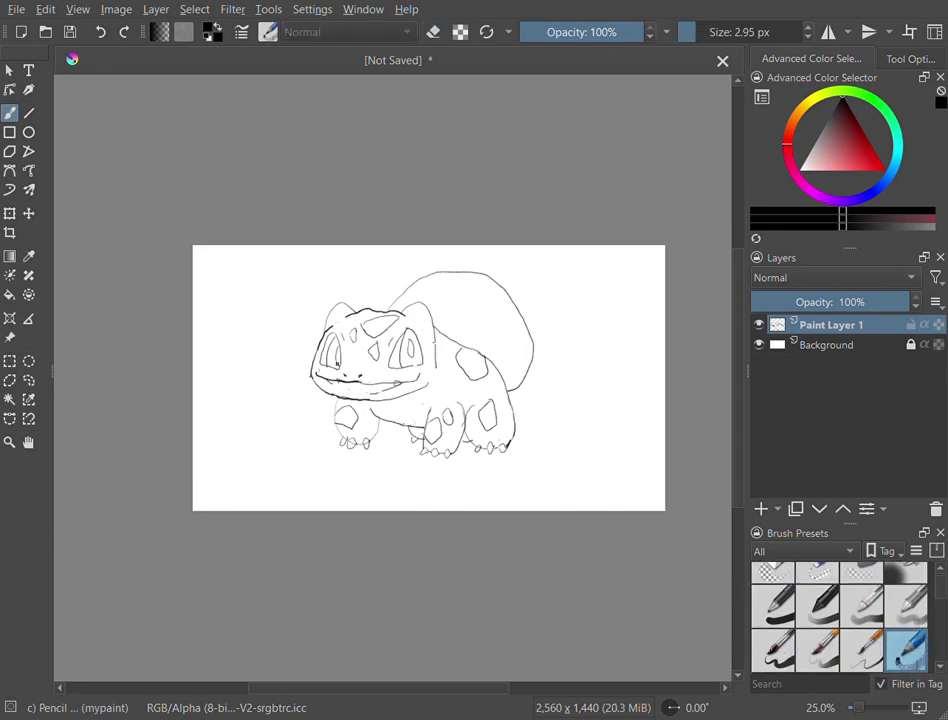
drag(332, 384, 376, 392)
click(827, 569)
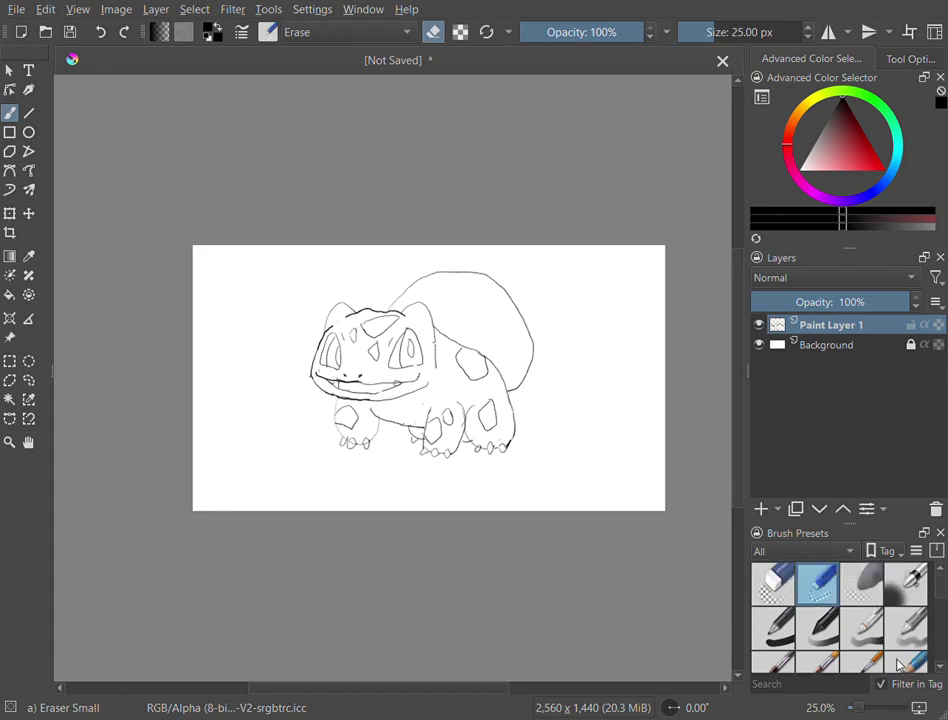
Reshape the bulb in pencil with a curved top line, pointed leaf tips at the upper right and a curved right side
key(e)
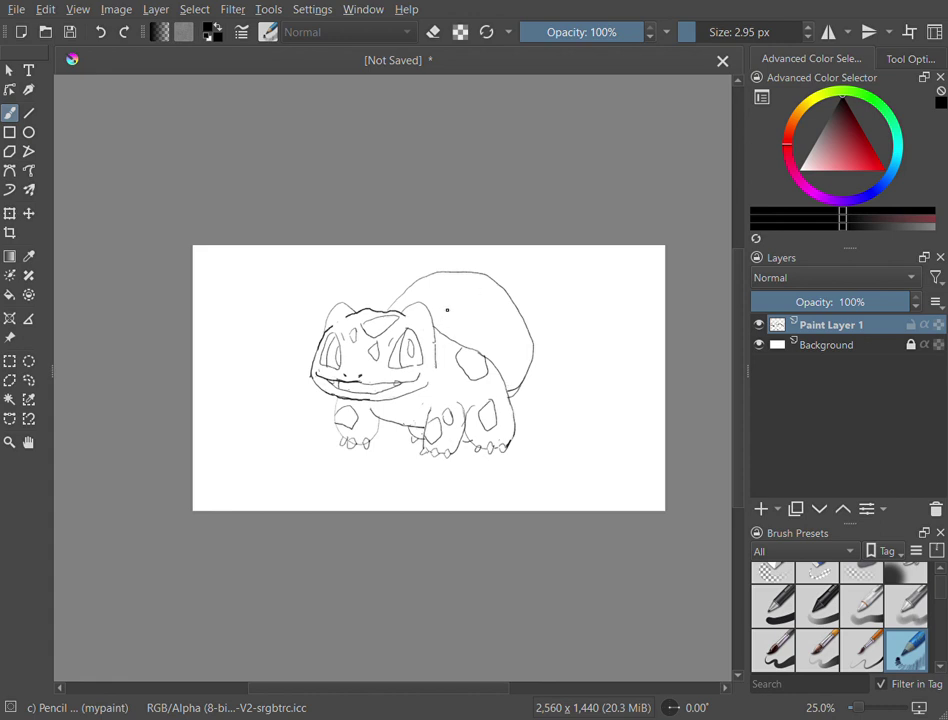
drag(431, 304, 448, 296)
mouse_move(390, 308)
mouse_down()
mouse_move(423, 281)
mouse_move(503, 267)
mouse_move(507, 276)
mouse_move(493, 285)
mouse_move(516, 262)
mouse_move(524, 344)
mouse_move(509, 360)
mouse_move(512, 352)
mouse_up()
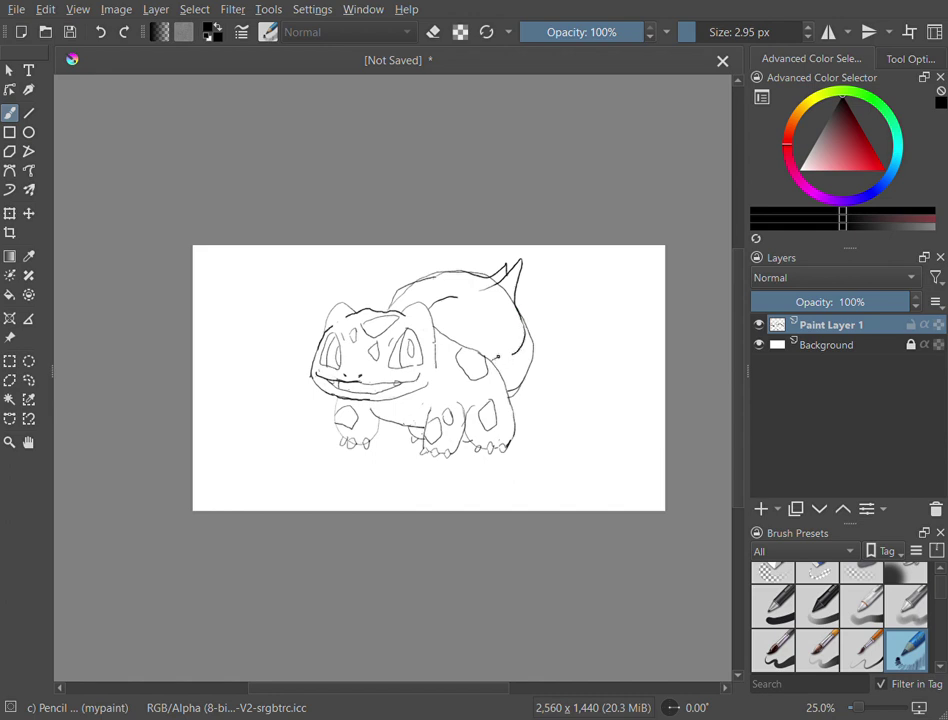
mouse_move(525, 266)
mouse_down()
mouse_move(517, 307)
mouse_move(533, 344)
mouse_up()
Erase the stray line at the bulb's lower right and draw a long fold line down from the leaf tips
click(807, 570)
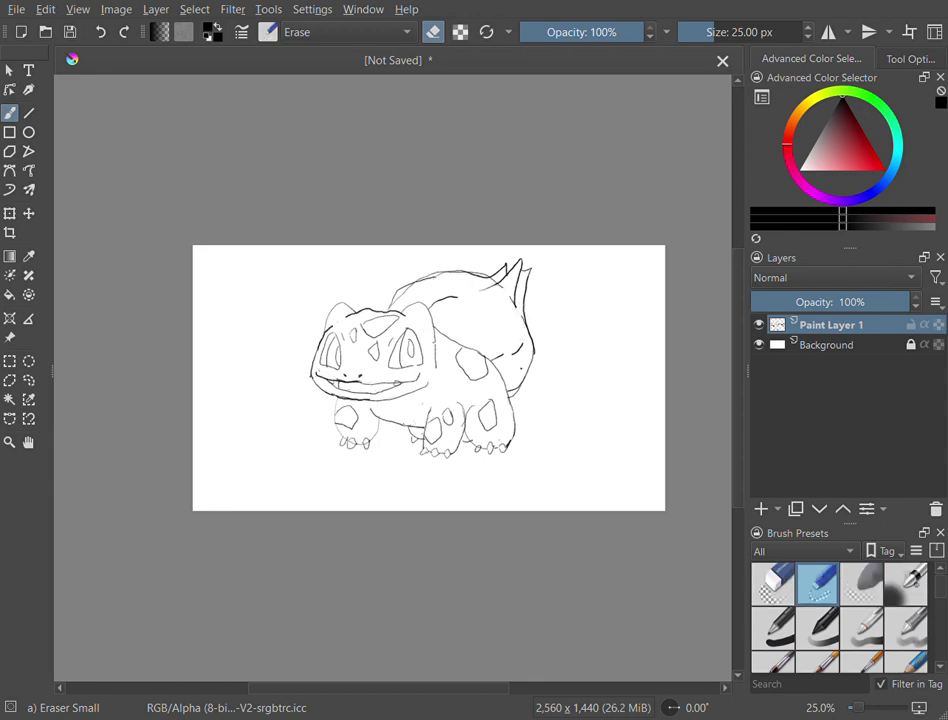
key(e)
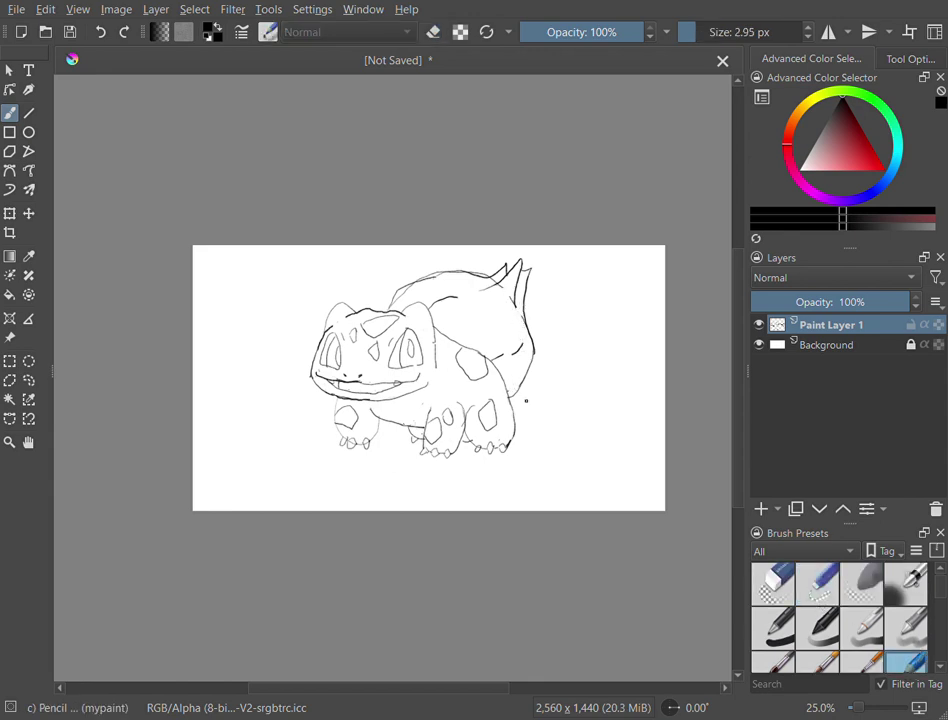
drag(510, 311, 512, 333)
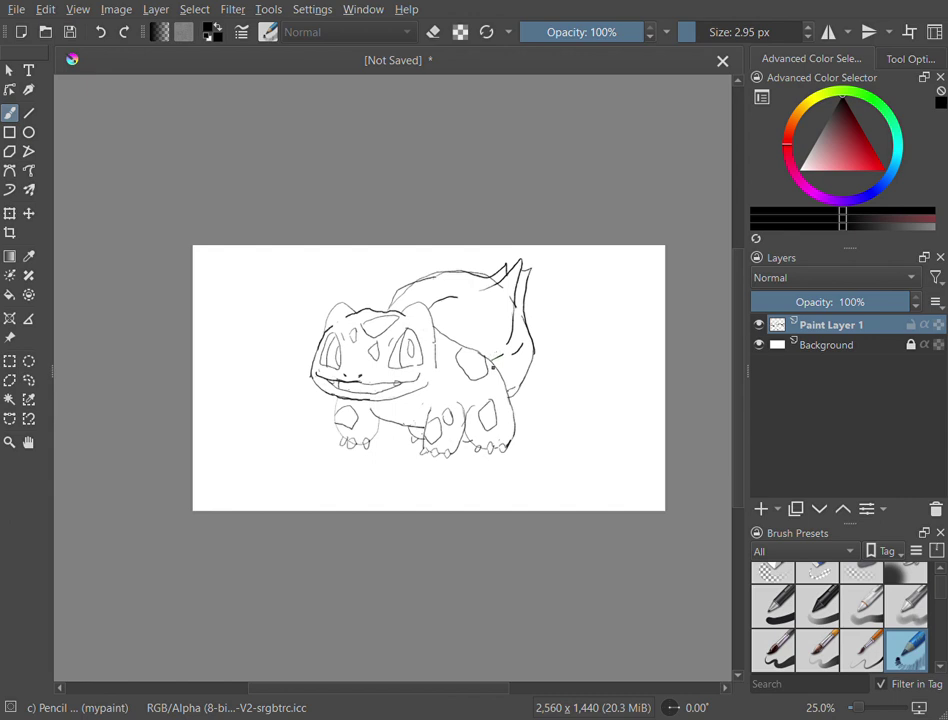
Erase the remains of the old round bulb outline and touch up the short fold line below the upper leaf tip
click(814, 577)
drag(482, 360, 485, 361)
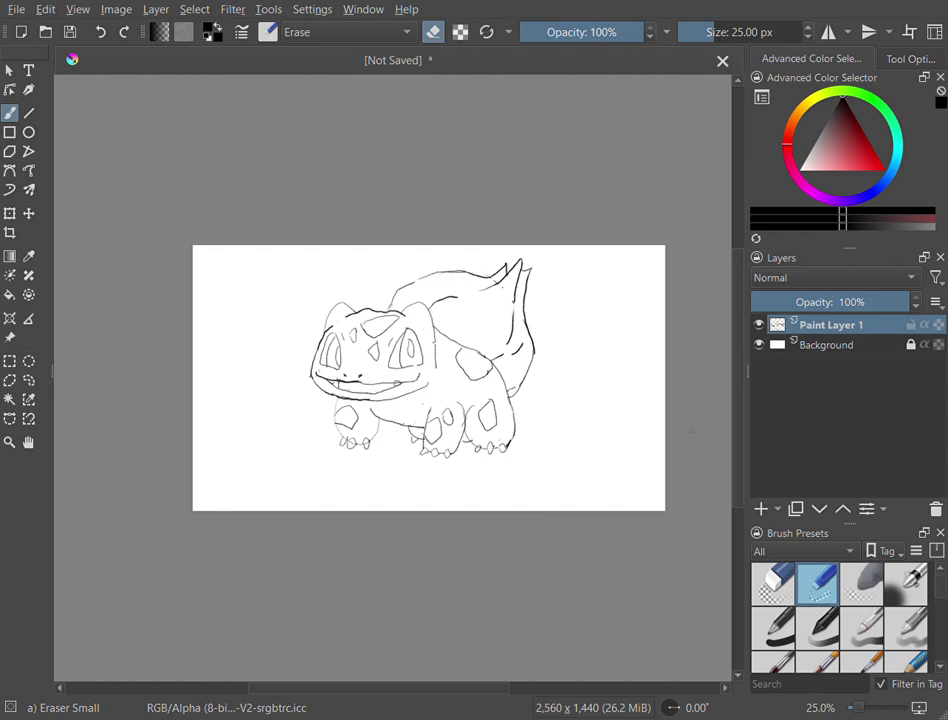
click(908, 668)
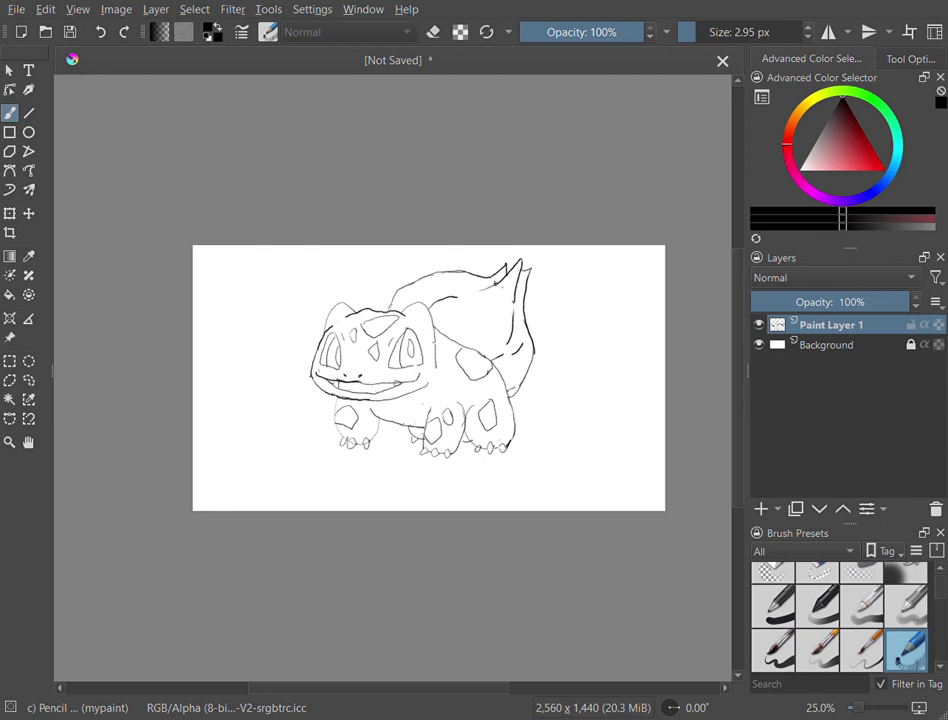
click(818, 578)
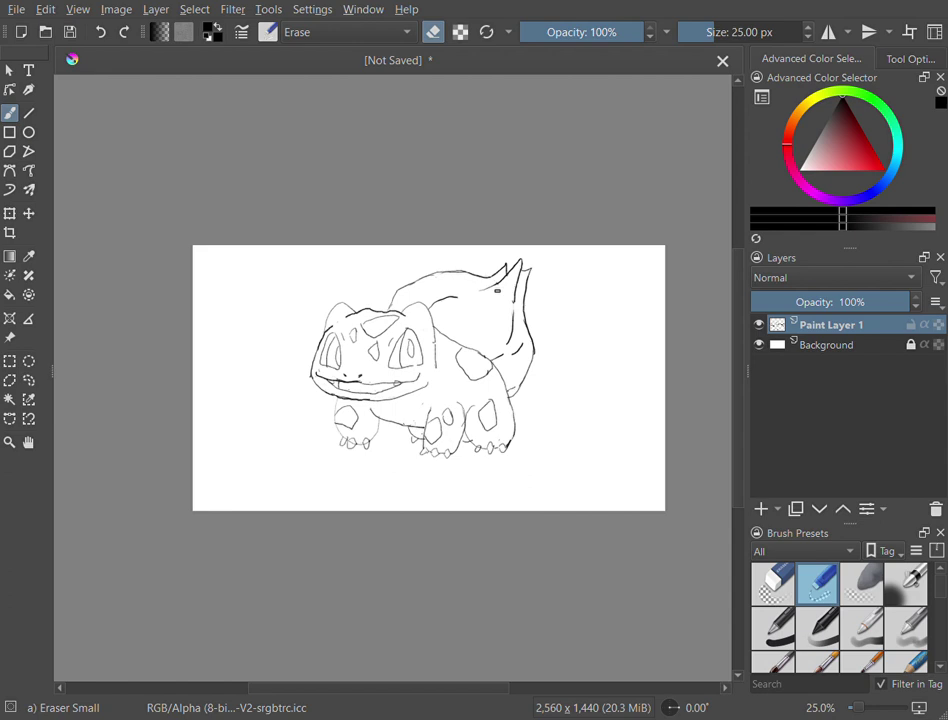
Redraw both sides of the front left leg in pencil, then erase its old outline and trim the hind leg's edge
click(907, 660)
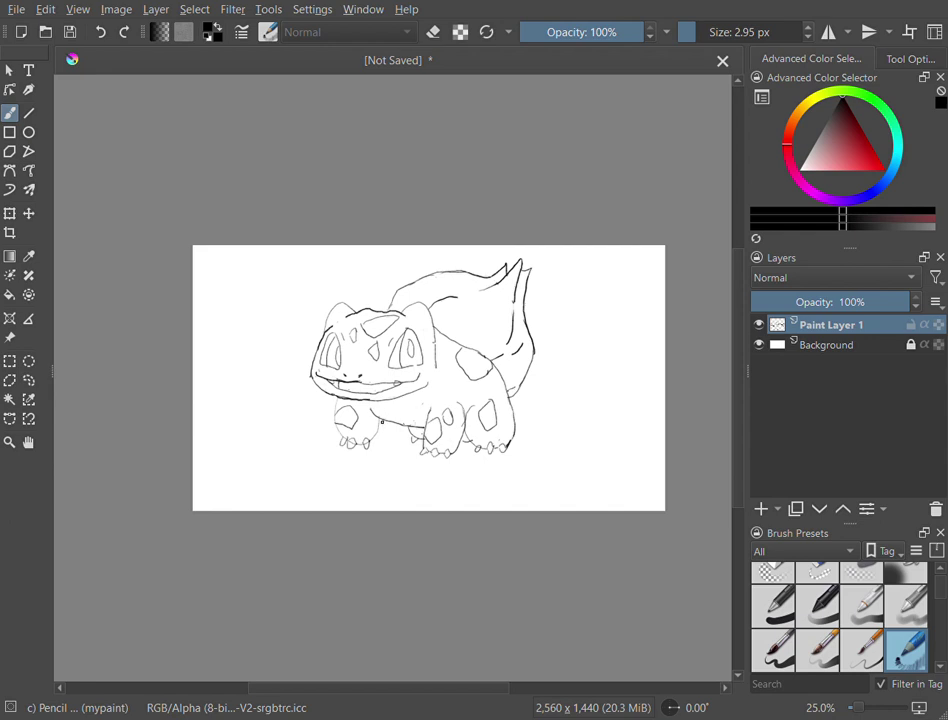
drag(375, 435, 372, 441)
drag(333, 396, 333, 404)
scroll(856, 605, up, 1)
click(861, 590)
click(818, 583)
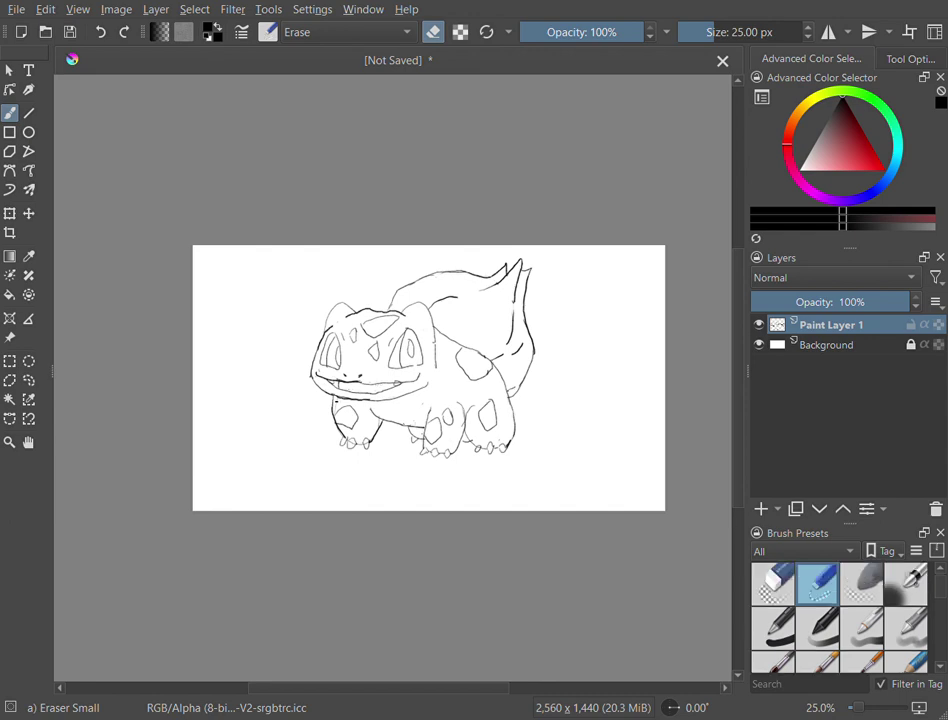
click(379, 425)
click(504, 437)
Erase the left half of the lips and the fang, and redraw the mouth as a clean open shape with a small fang
click(896, 658)
scroll(859, 647, down, 1)
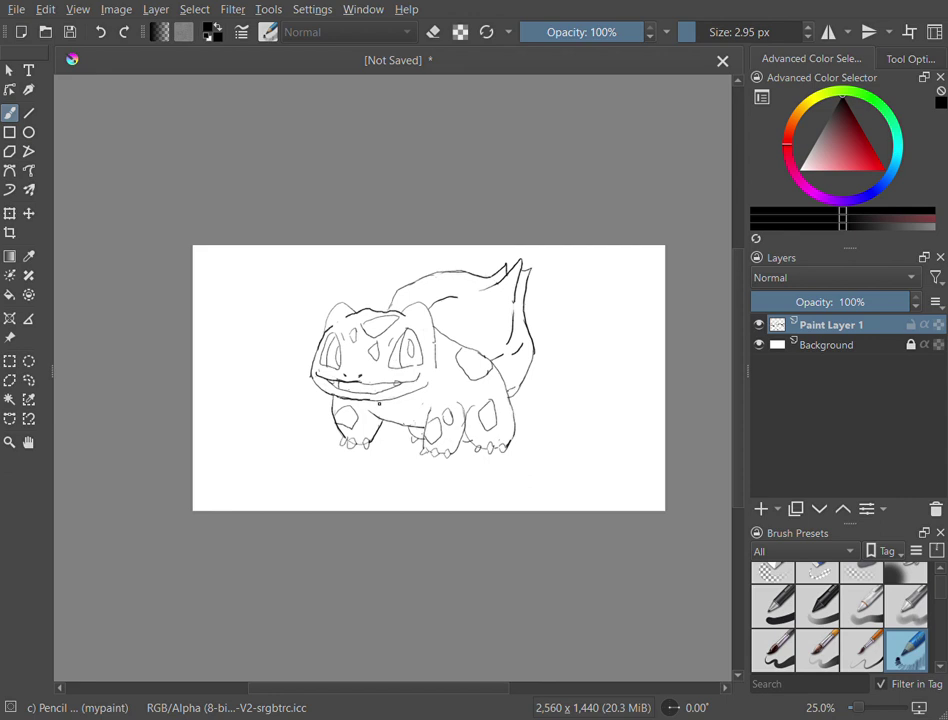
key(/)
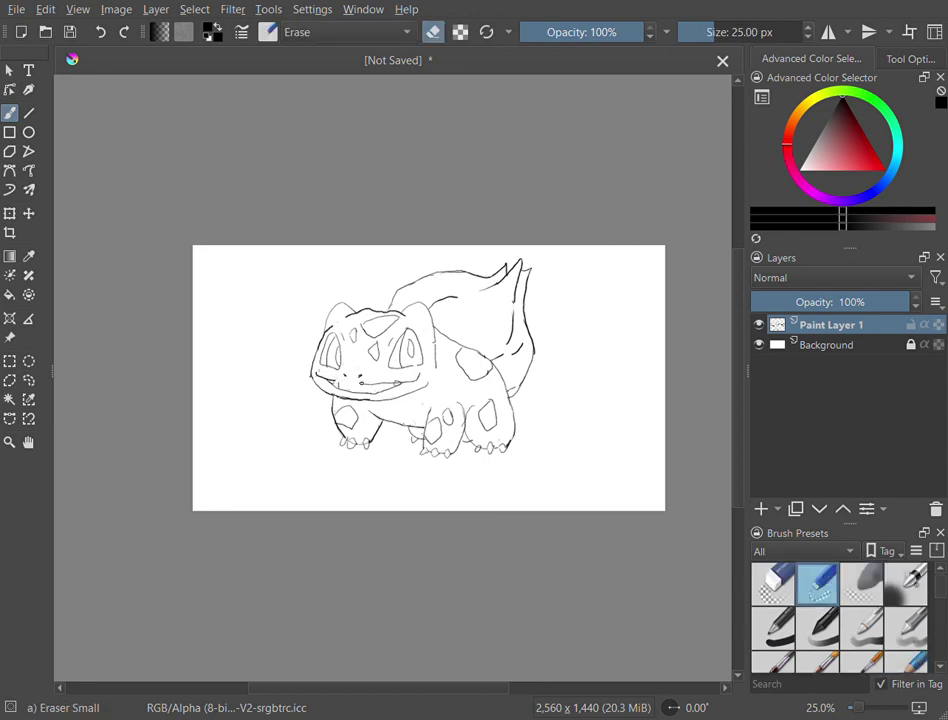
drag(345, 380, 351, 387)
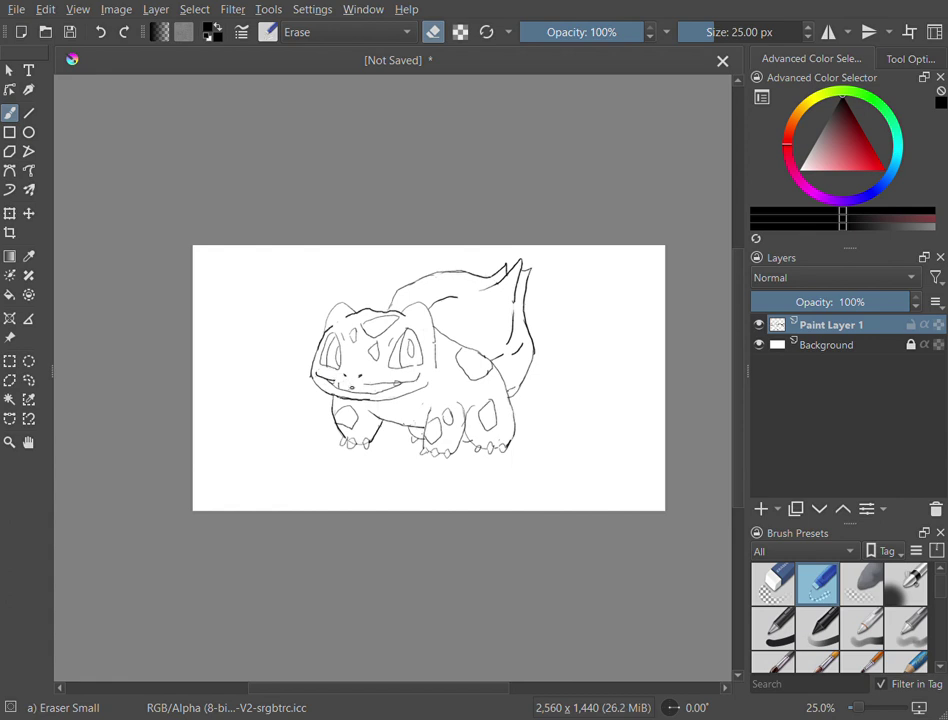
click(905, 662)
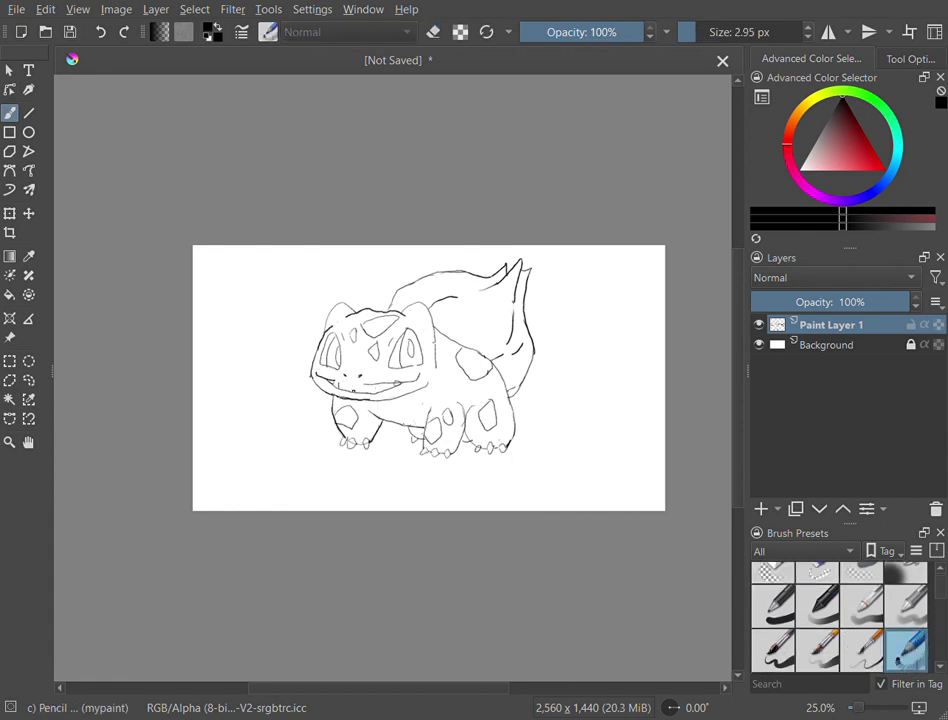
drag(340, 382, 347, 386)
click(394, 391)
Replace the wavy top of the head with a smooth curve, and redraw the right ear pointed with a long outer edge
click(819, 578)
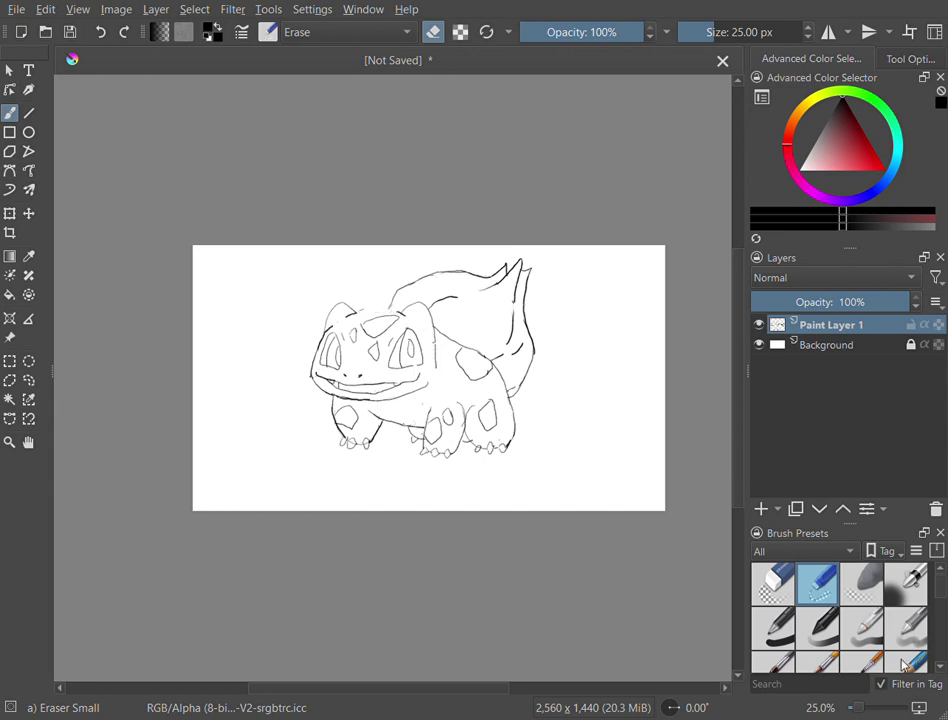
key(slash)
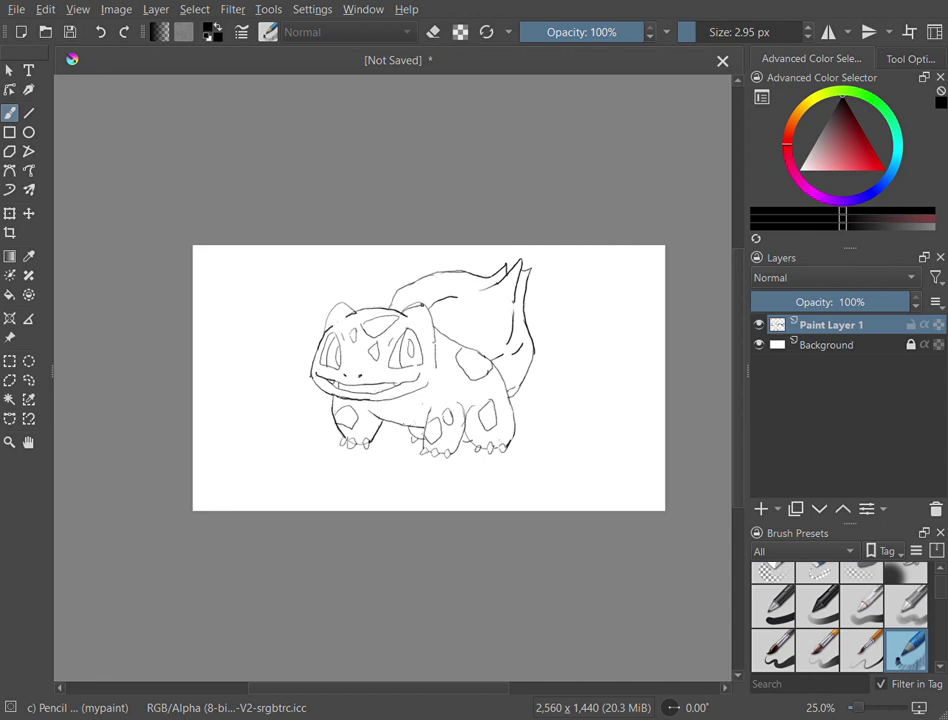
drag(428, 308, 441, 350)
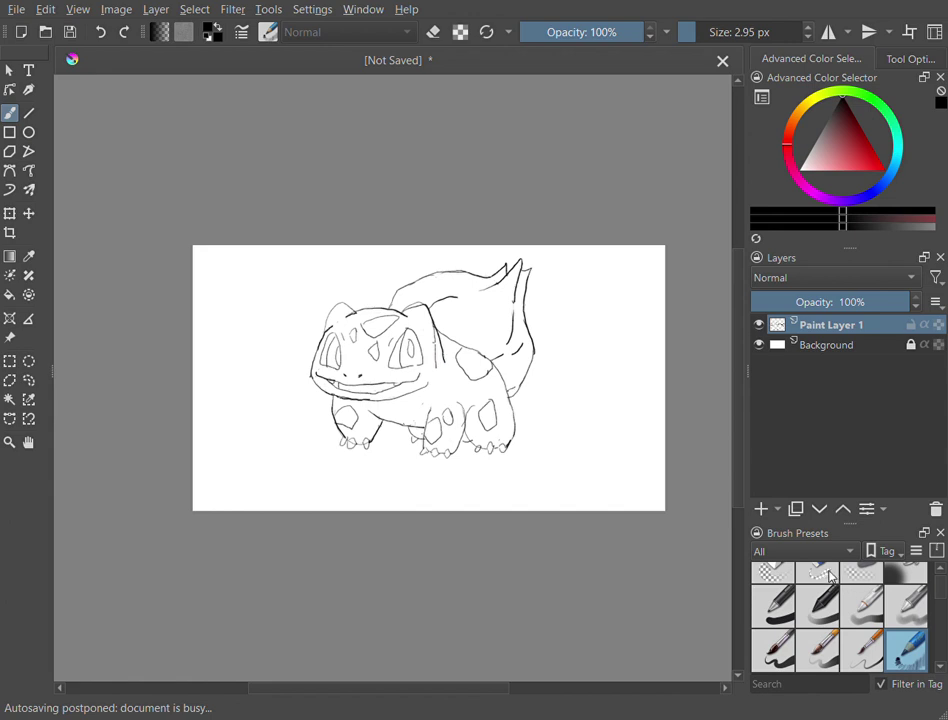
key(e)
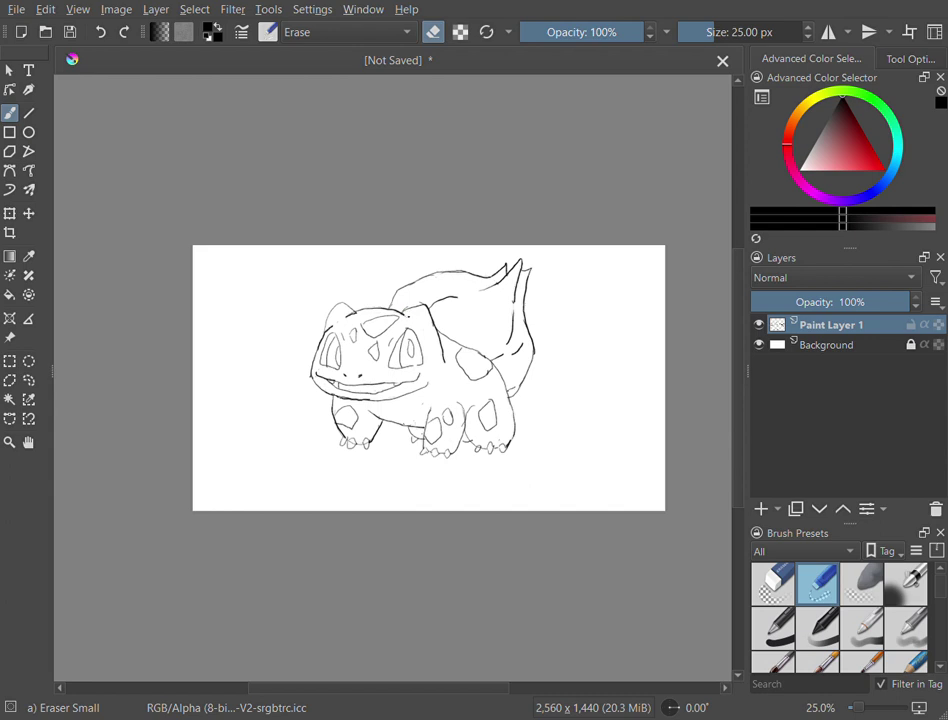
key(e)
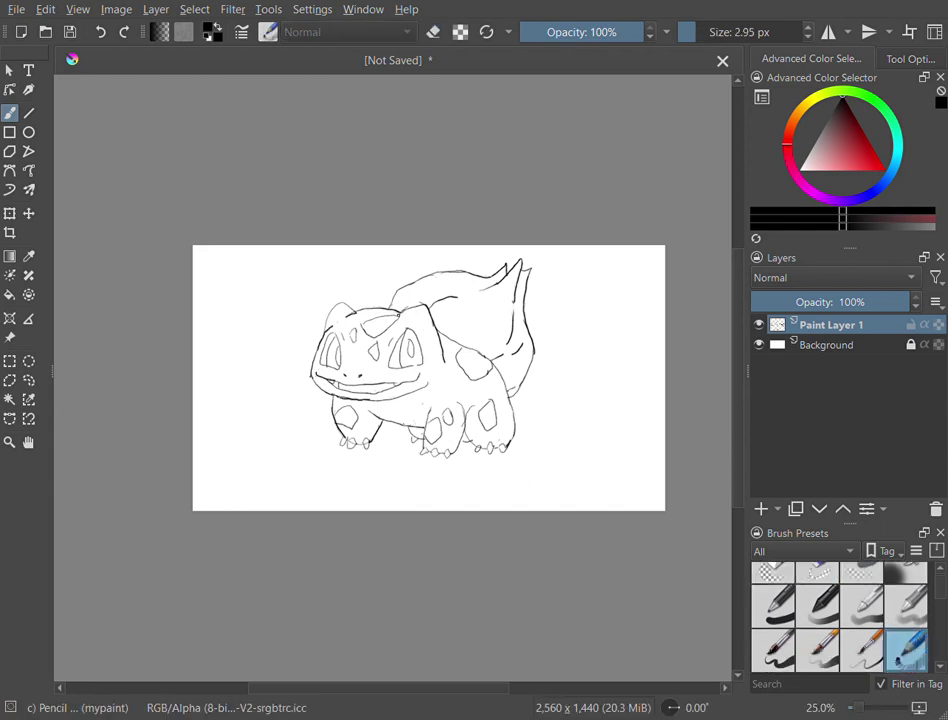
Erase the upper part of the large forehead spot and redraw it as a smaller closed shape
key(e)
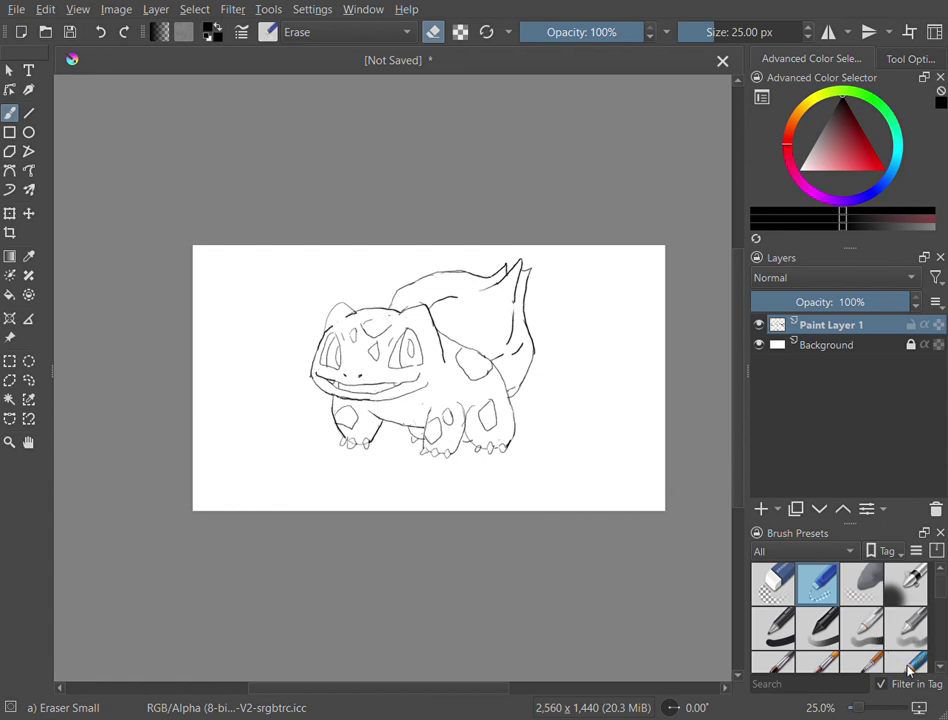
key(e)
drag(363, 321, 381, 337)
Erase the bulb's left edge where it meets the head and redraw it as a smoother curve
key(e)
drag(396, 296, 391, 306)
key(e)
drag(396, 290, 388, 303)
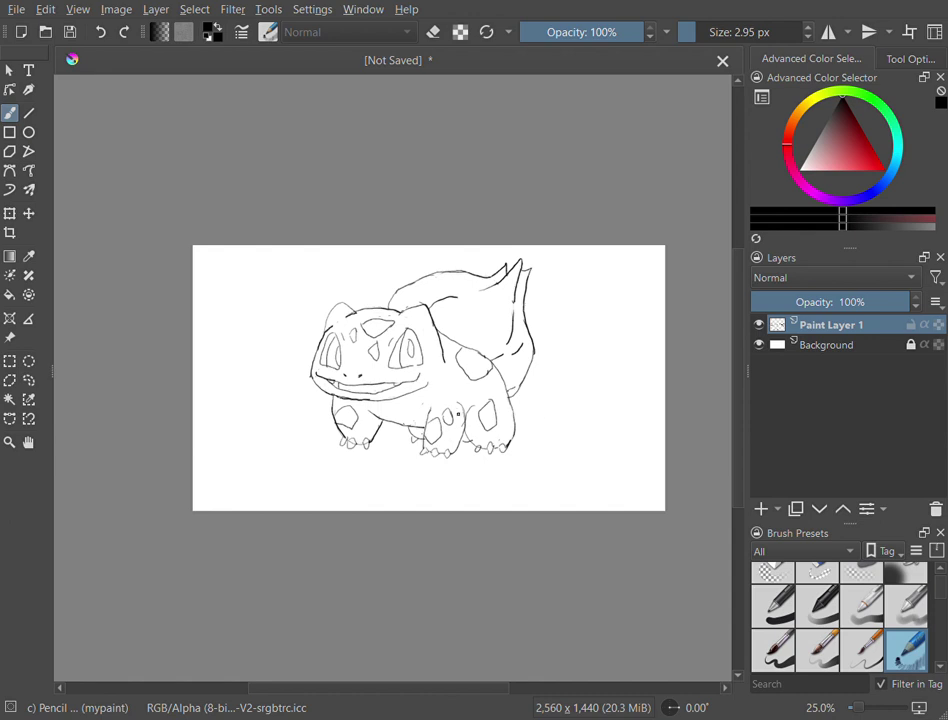
Redraw the bulb's lower right edge as a rounder curve down to the hind leg, and erase the old lines around it
click(826, 576)
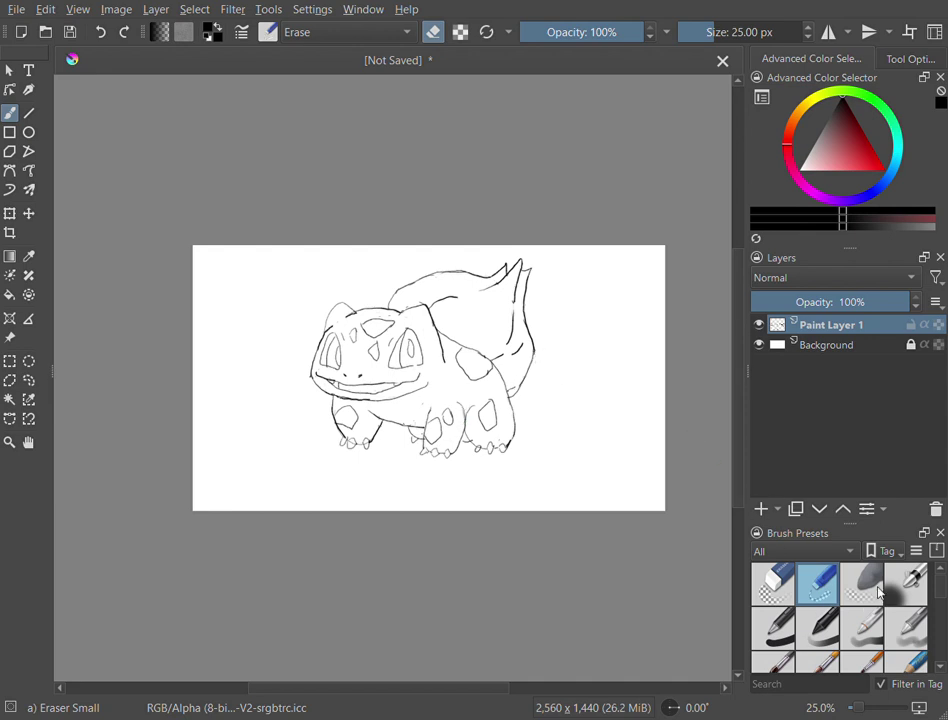
key(slash)
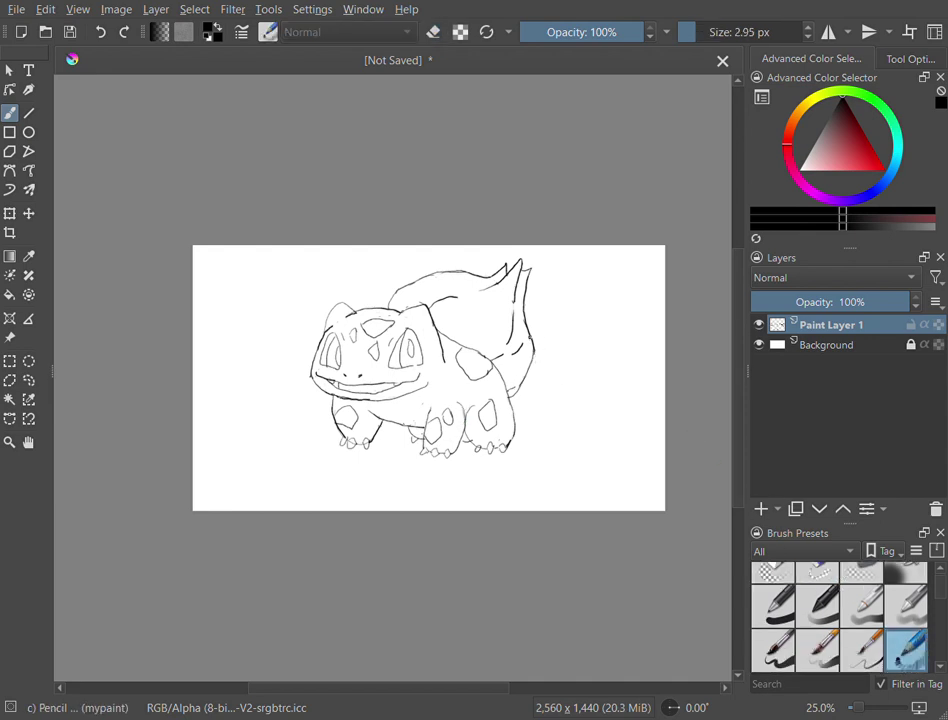
drag(528, 385, 511, 397)
key(e)
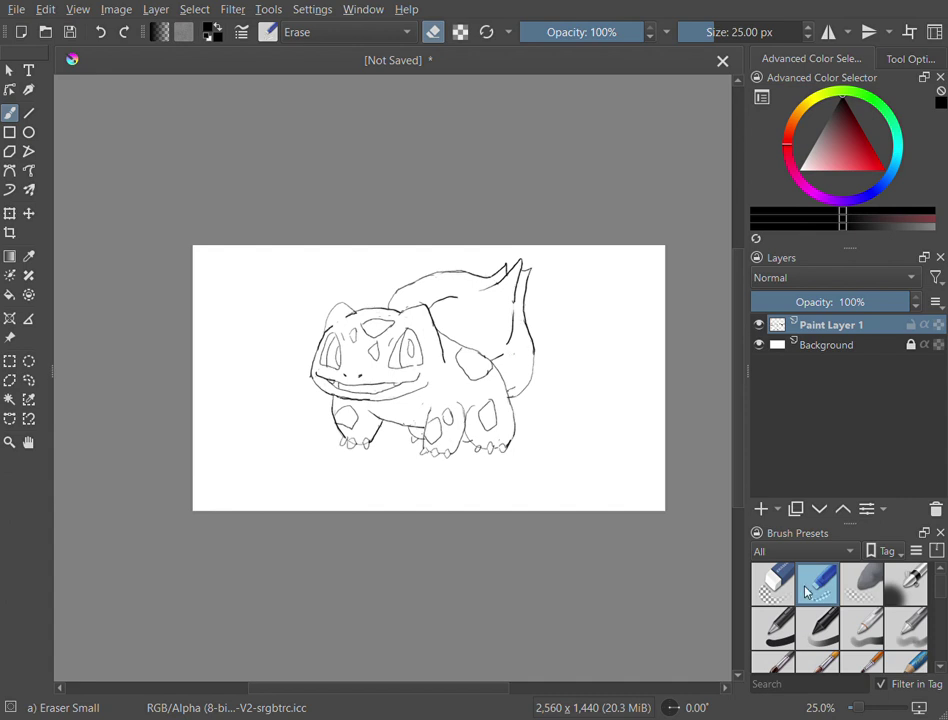
Redraw the bulb's inner fold line from the leaf tips down to the back, and erase its doubled strokes
click(909, 663)
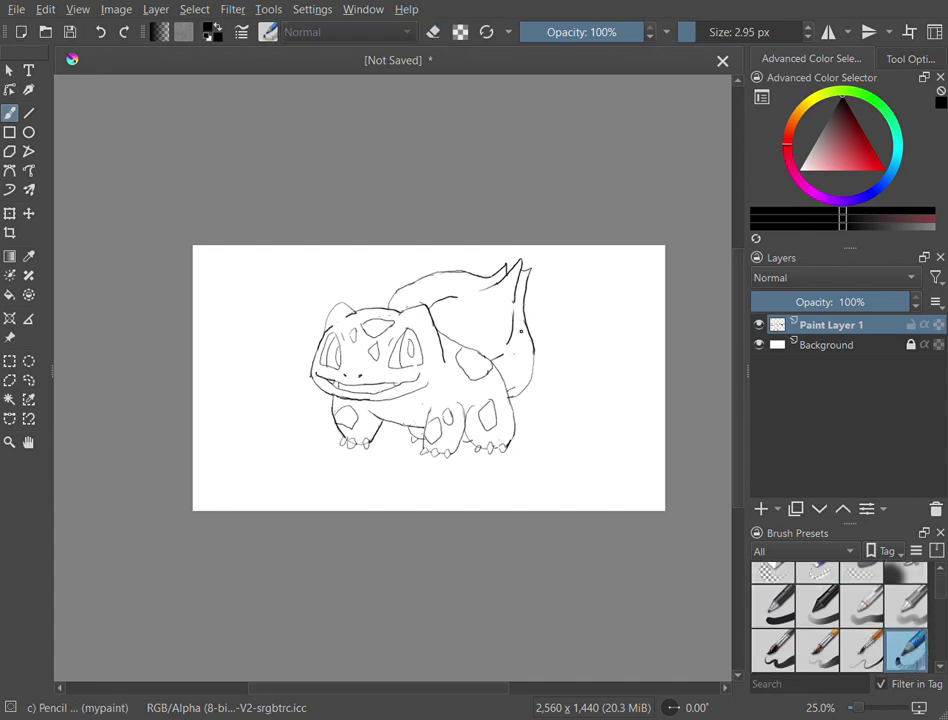
drag(515, 293, 511, 316)
drag(499, 357, 487, 365)
click(818, 575)
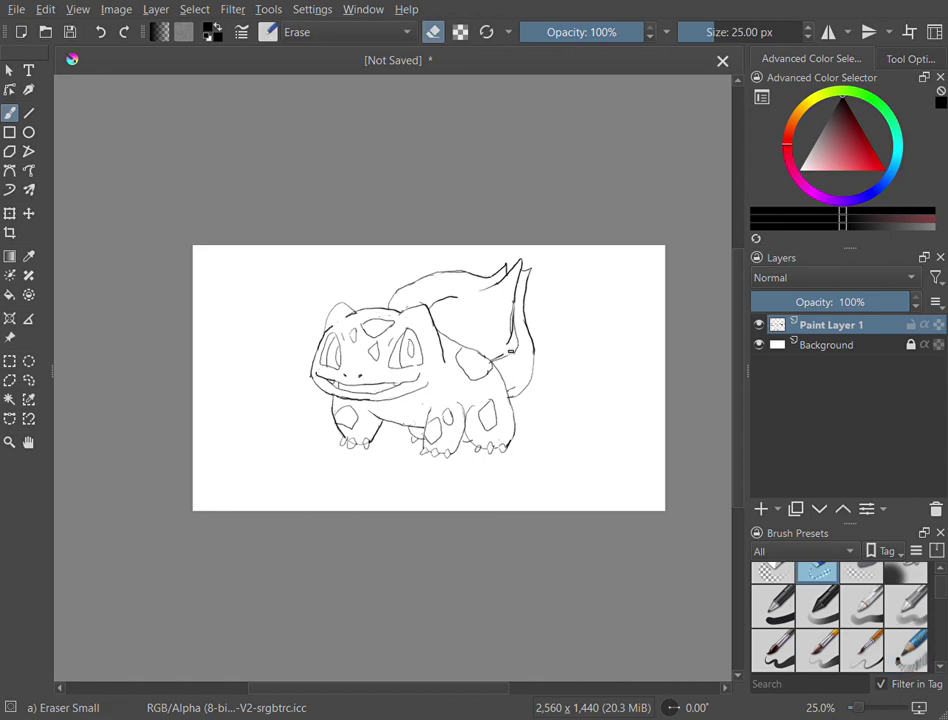
drag(506, 342, 511, 313)
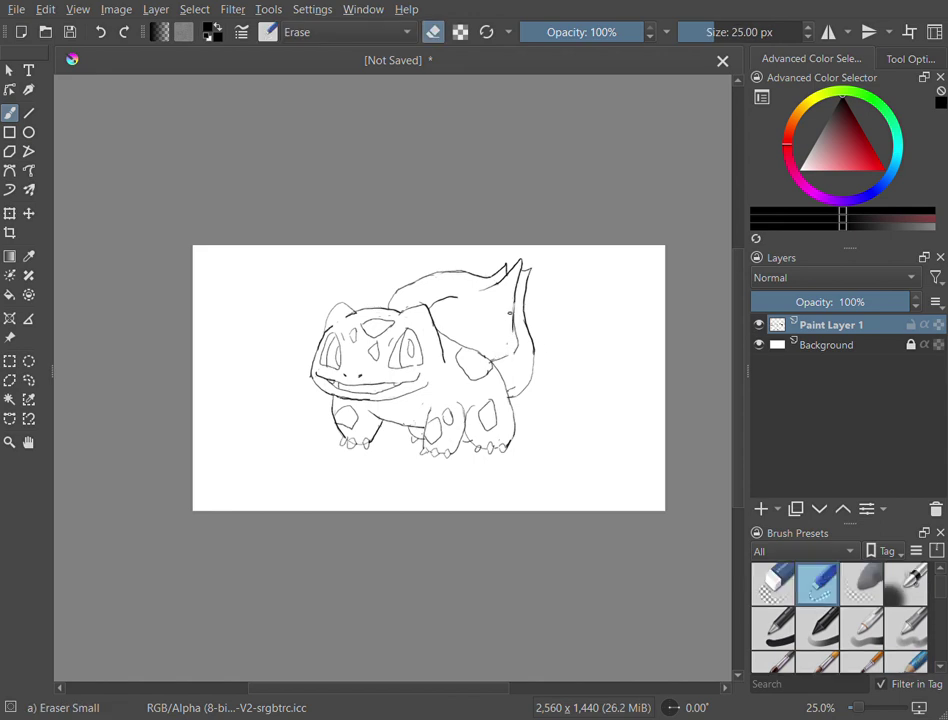